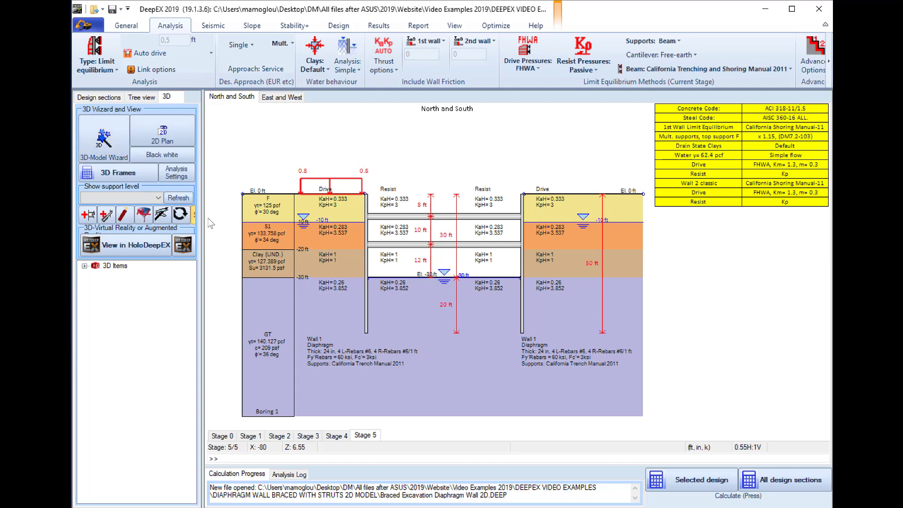
Start a 3D model with the wizard, using a rectangular perimeter with DX 120 ft and DY 60 ft
click(104, 150)
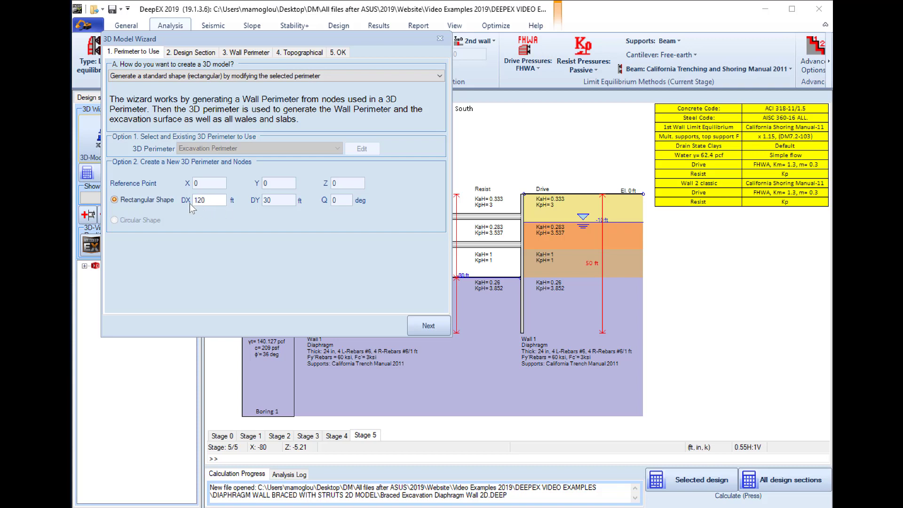
double_click(273, 201)
text(60)
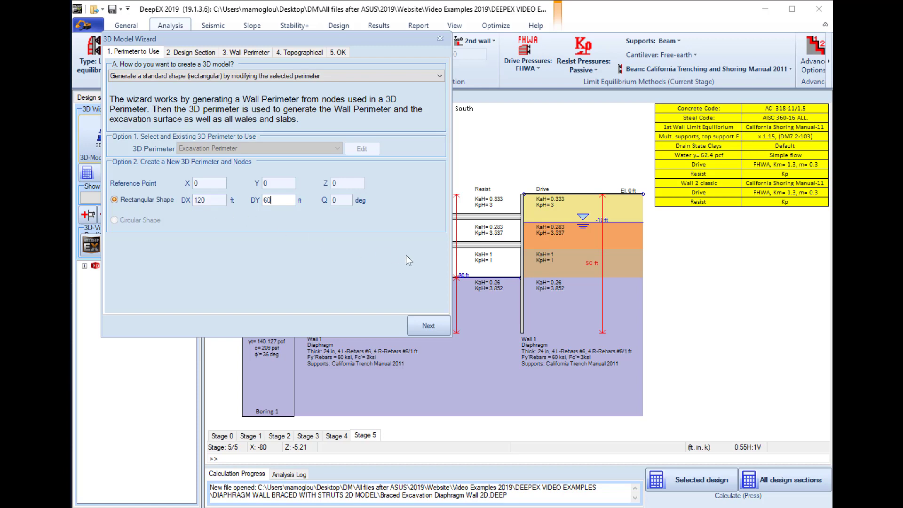
click(426, 332)
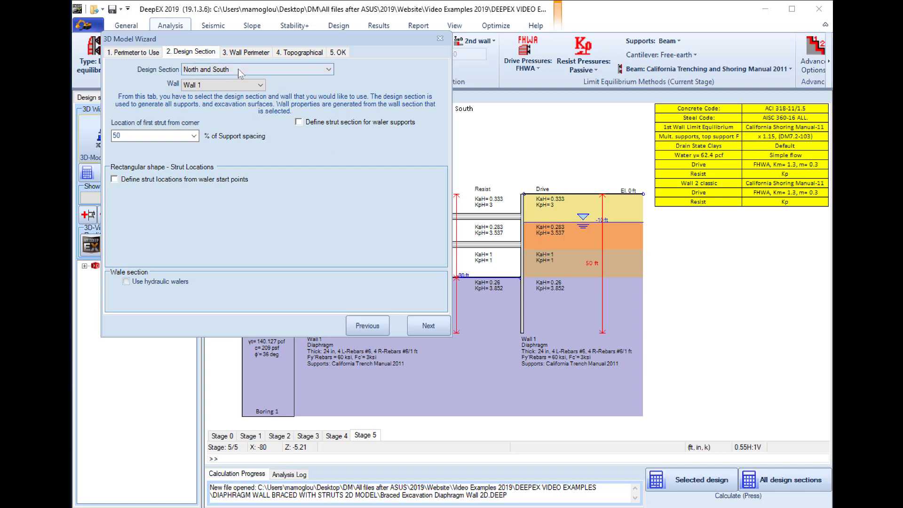
Review the wizard's choices for design section, wall and location of the first strut from the corner
click(233, 86)
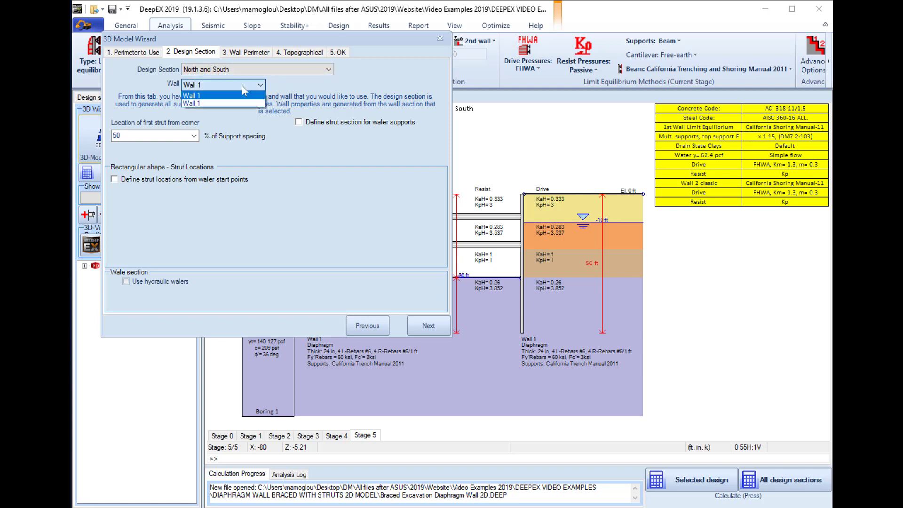
click(247, 68)
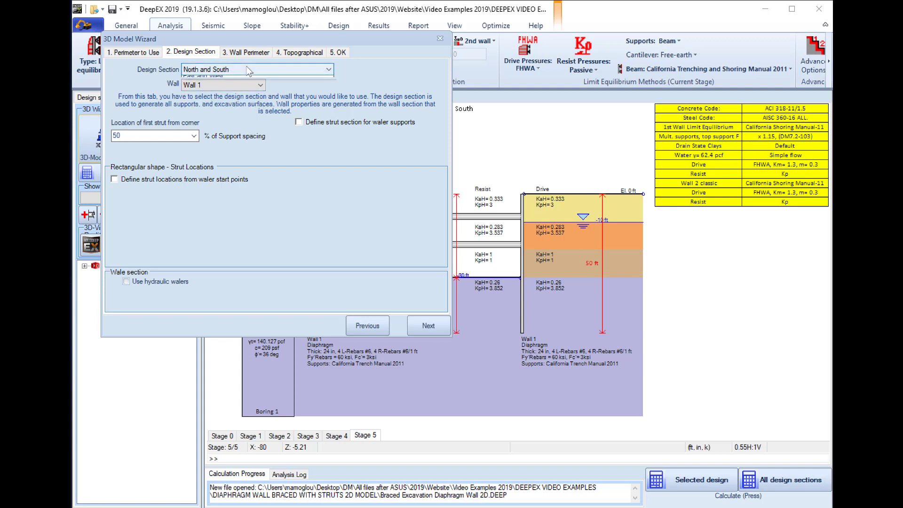
click(246, 68)
click(247, 68)
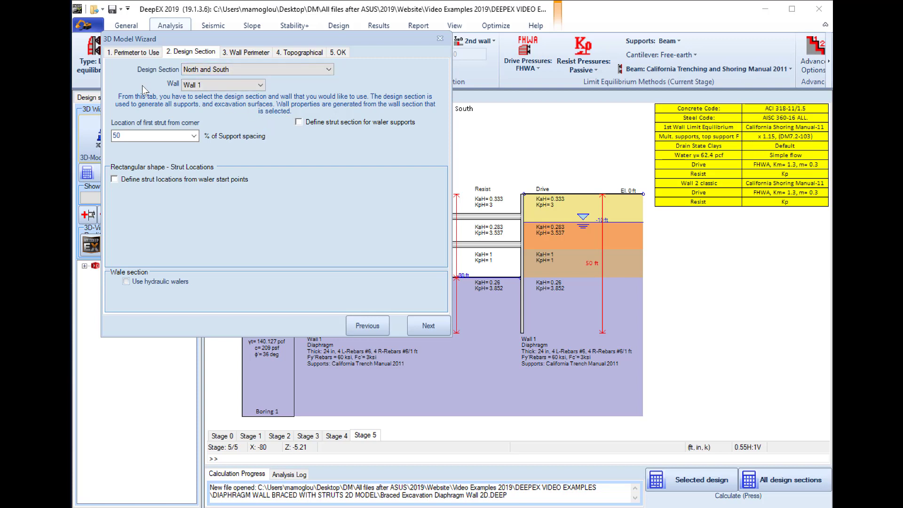
click(194, 136)
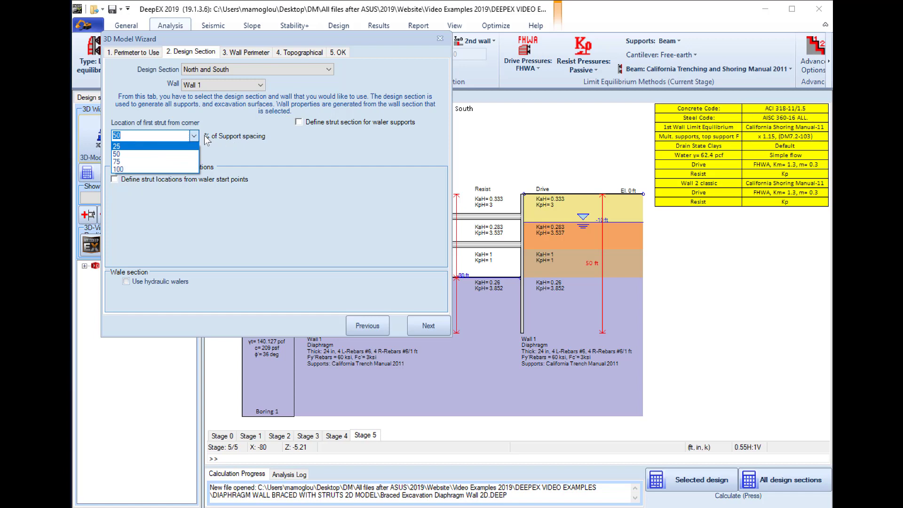
click(239, 122)
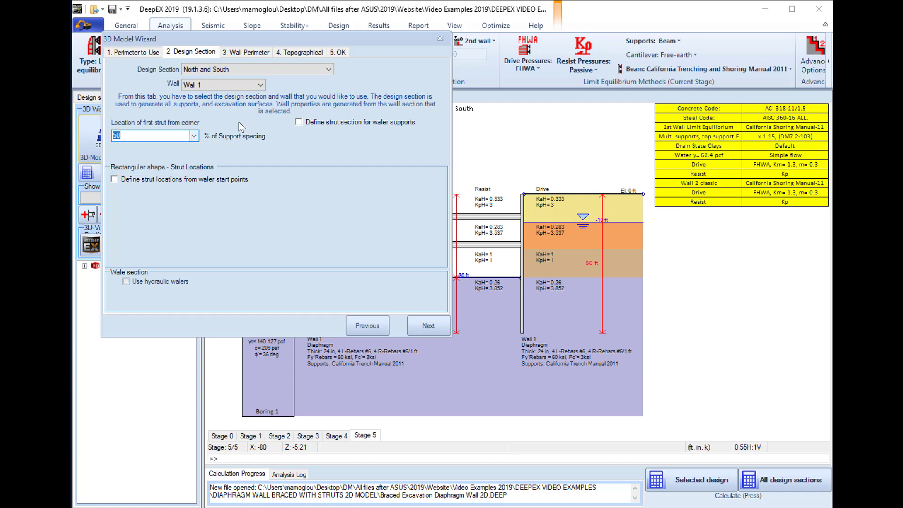
Generate the 3D model with the current section, wall perimeter and topographical settings, and accept resizing the natural ground surface
click(425, 325)
click(426, 325)
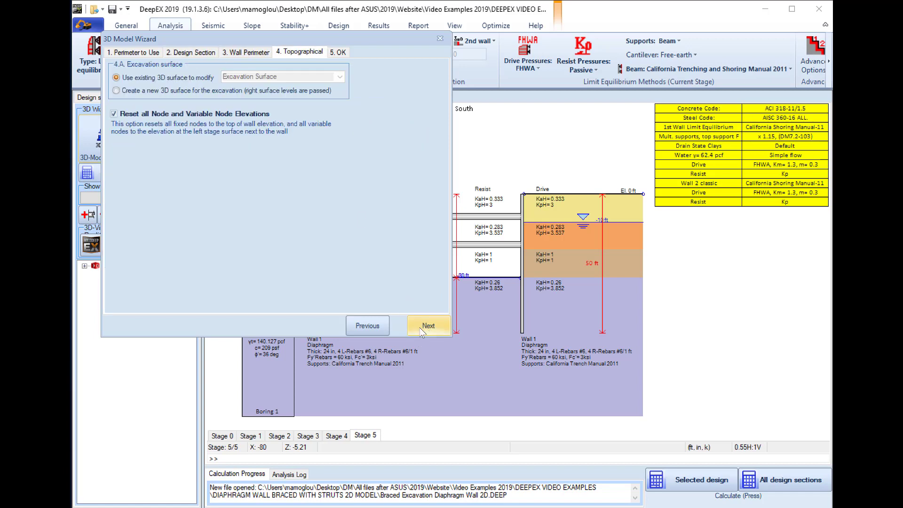
click(426, 325)
click(426, 325)
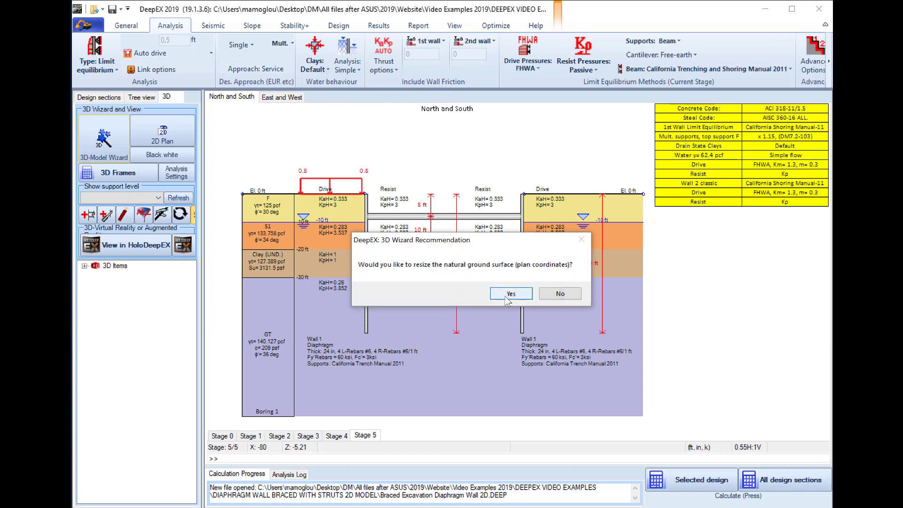
click(508, 292)
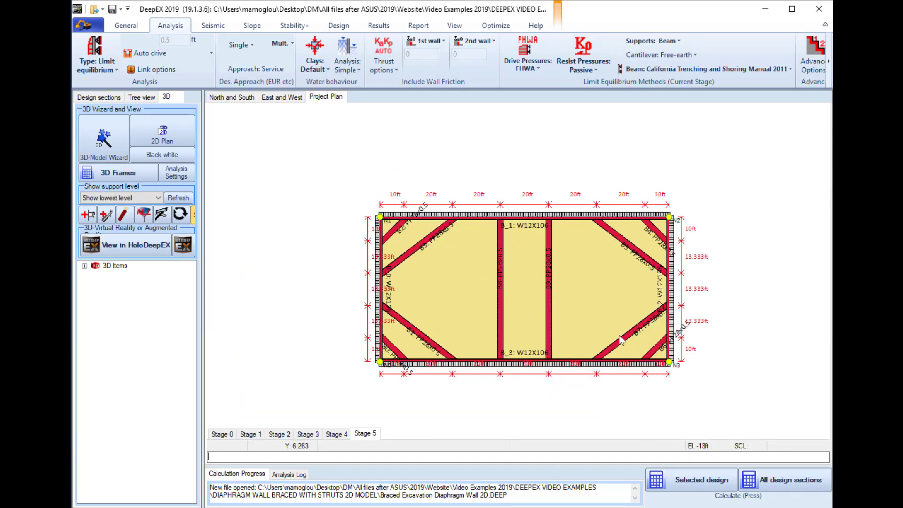
Check the available support levels, and inspect the elevation and section data of both struts in the North and South section
click(156, 197)
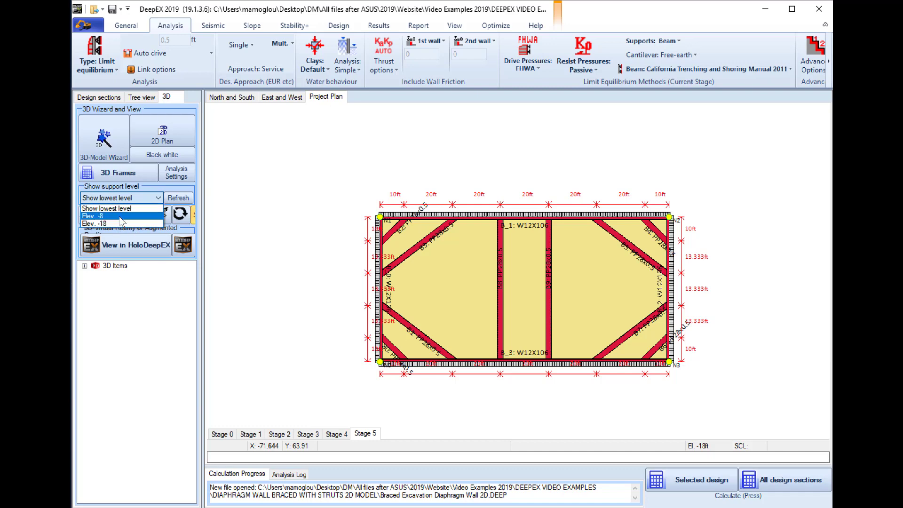
click(230, 97)
click(231, 97)
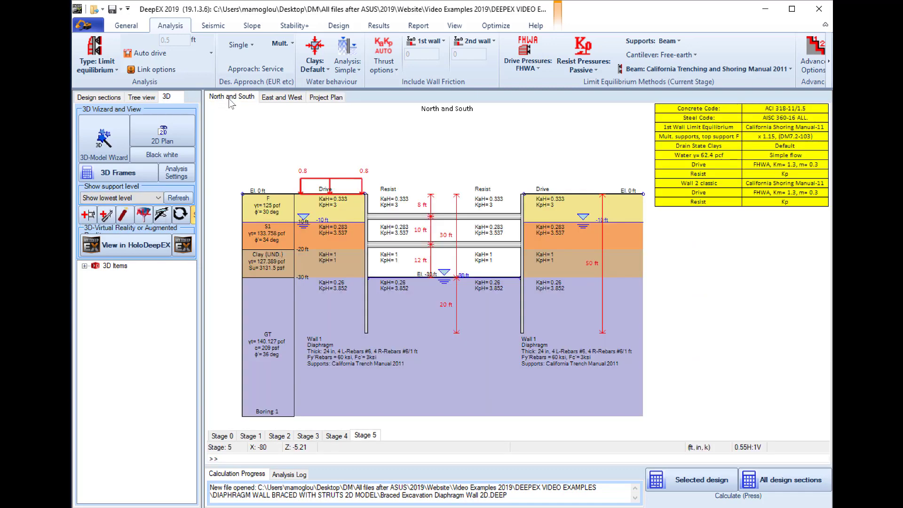
double_click(401, 217)
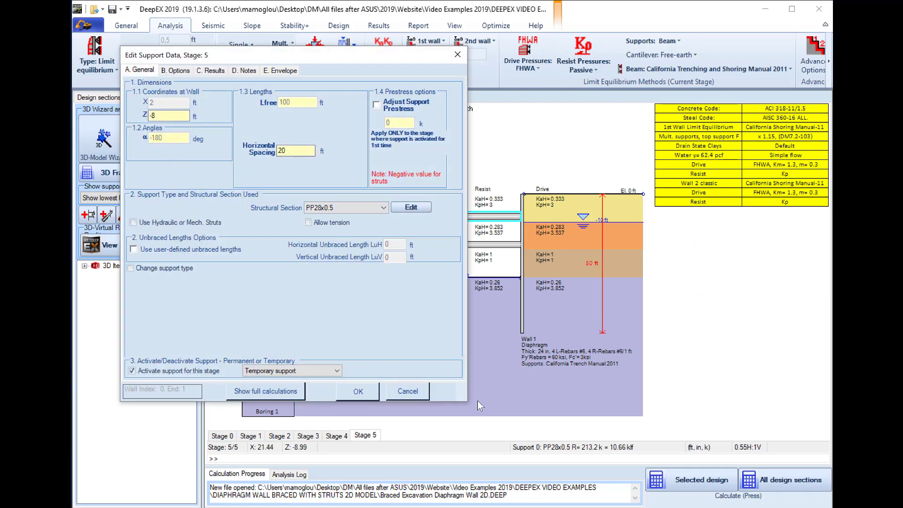
click(408, 391)
double_click(419, 243)
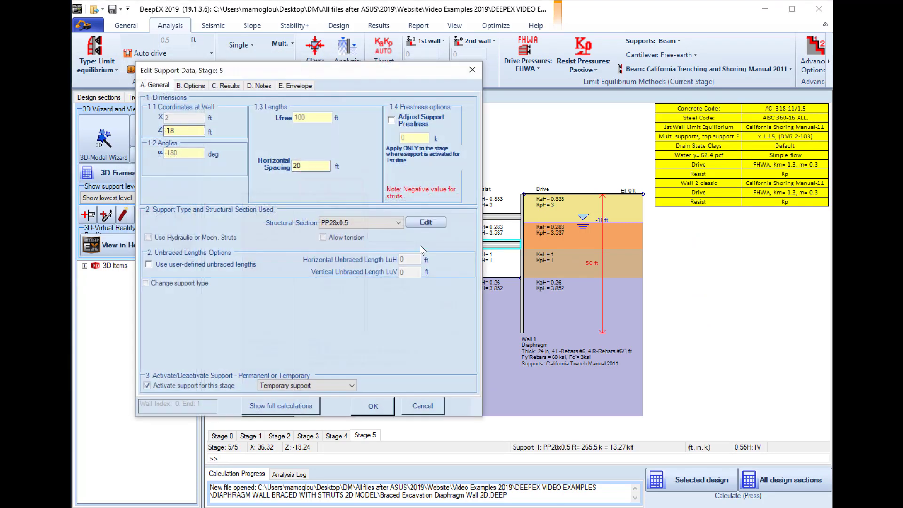
click(422, 402)
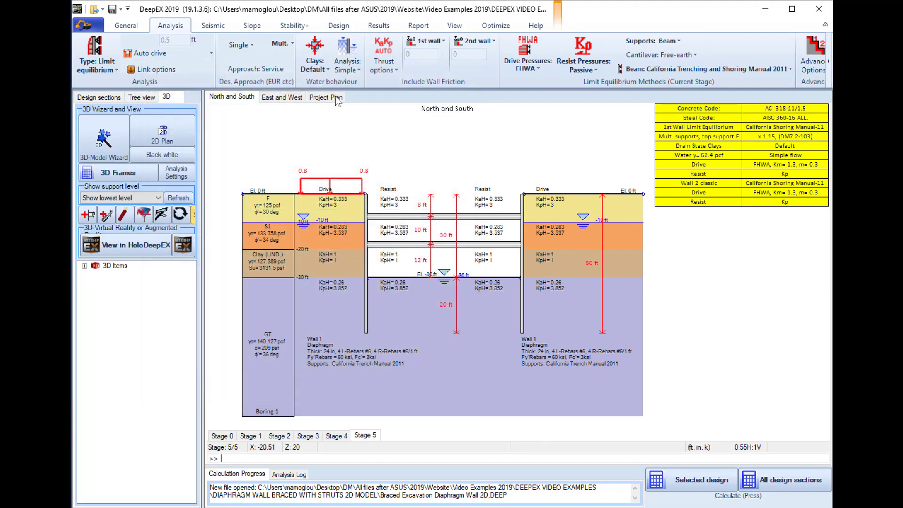
Show the project plan at support level Elev. -18, and switch it to Elev. -8
click(329, 97)
click(118, 198)
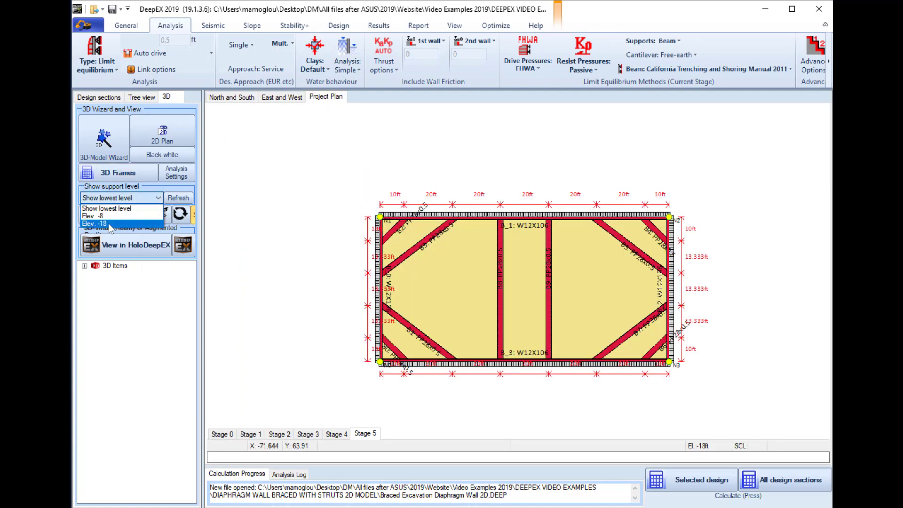
click(111, 223)
click(105, 199)
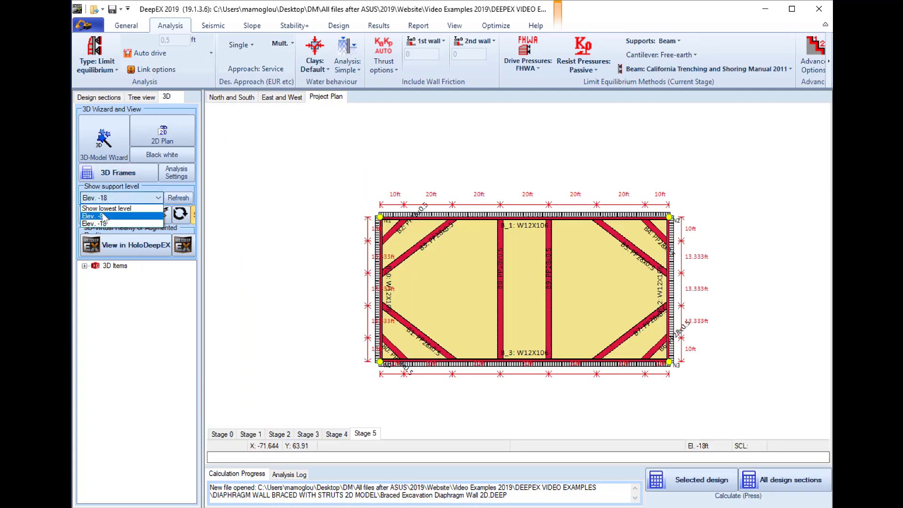
click(106, 218)
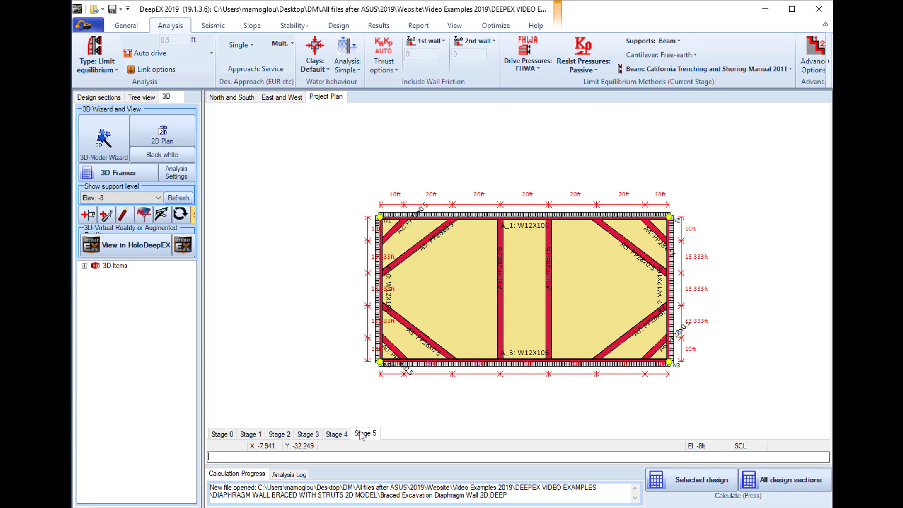
Step through construction stages 1 to 5 in the project plan, ending on Stage 5
click(336, 434)
click(362, 434)
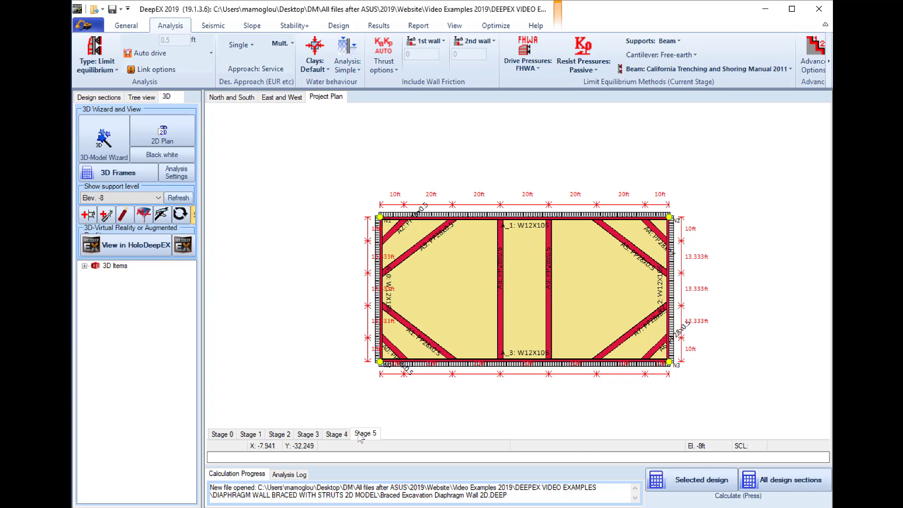
click(311, 433)
click(280, 434)
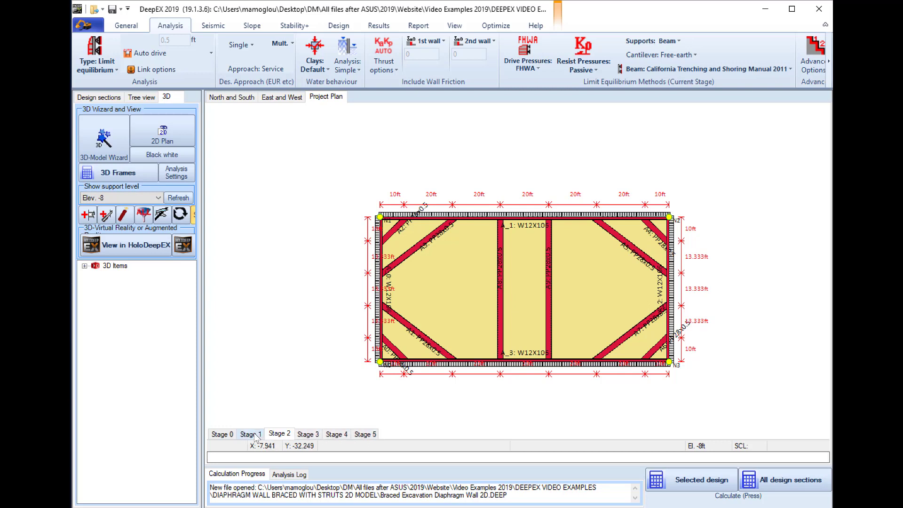
click(256, 434)
click(280, 434)
click(308, 435)
click(336, 434)
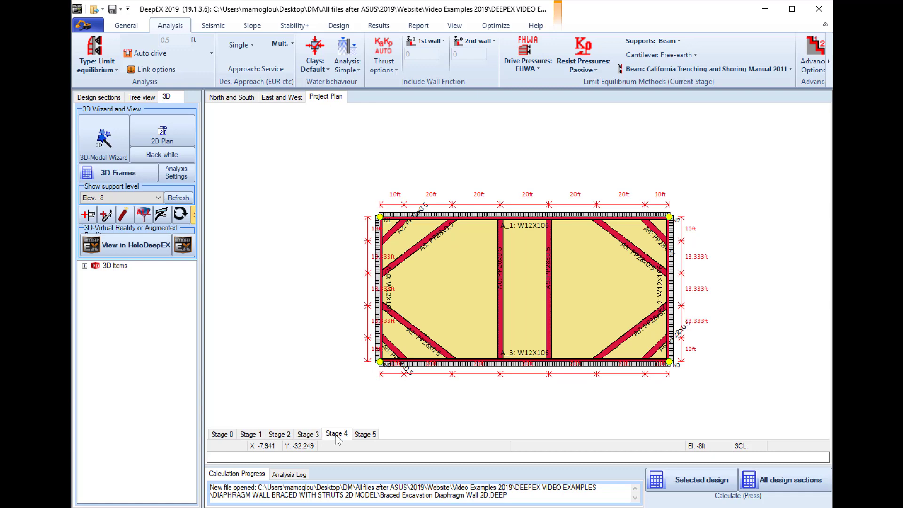
click(365, 433)
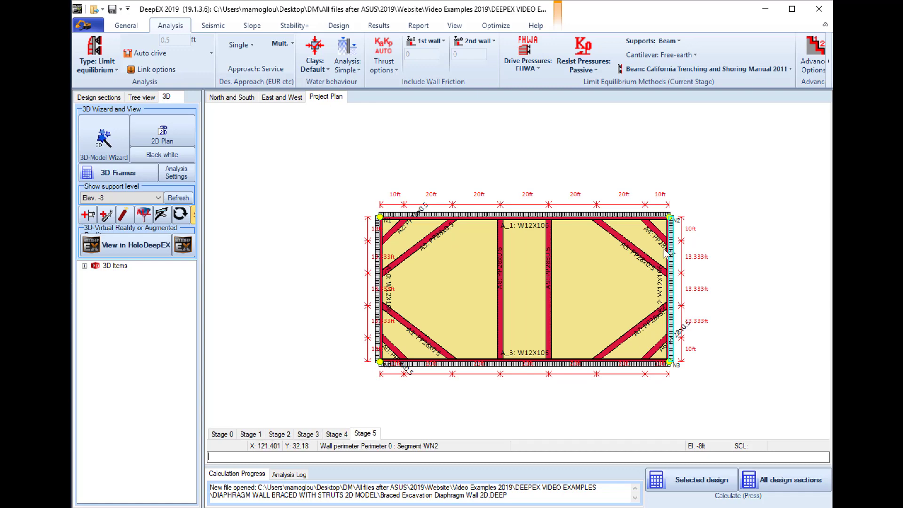
Examine corner strut A2's data, its section properties and the selectable strut sections, leaving without changes
double_click(392, 233)
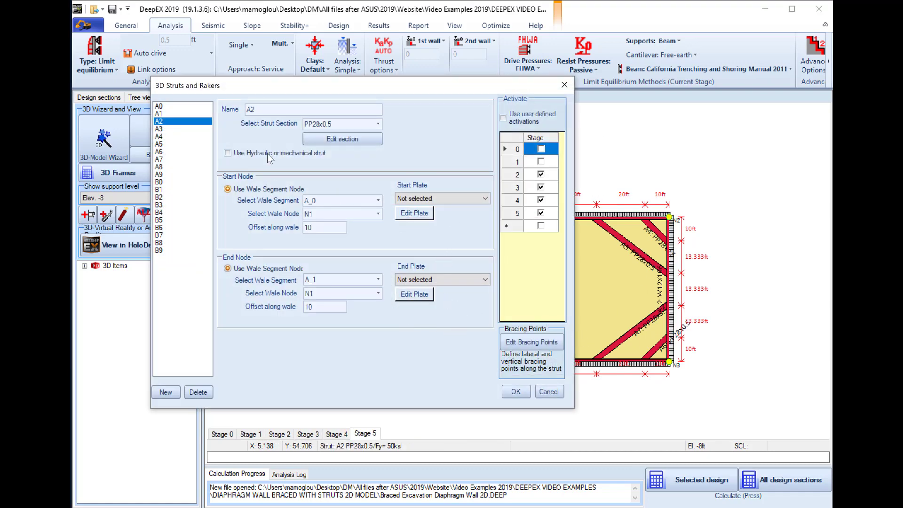
click(347, 139)
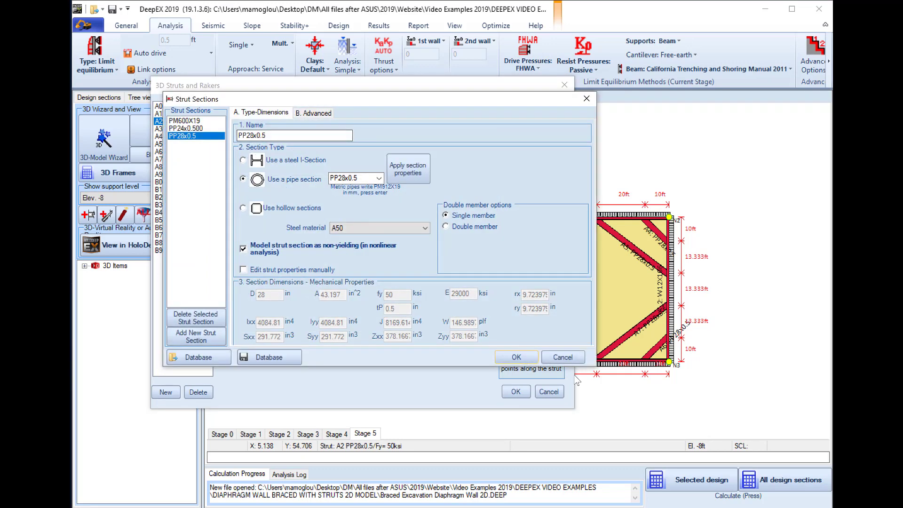
click(566, 356)
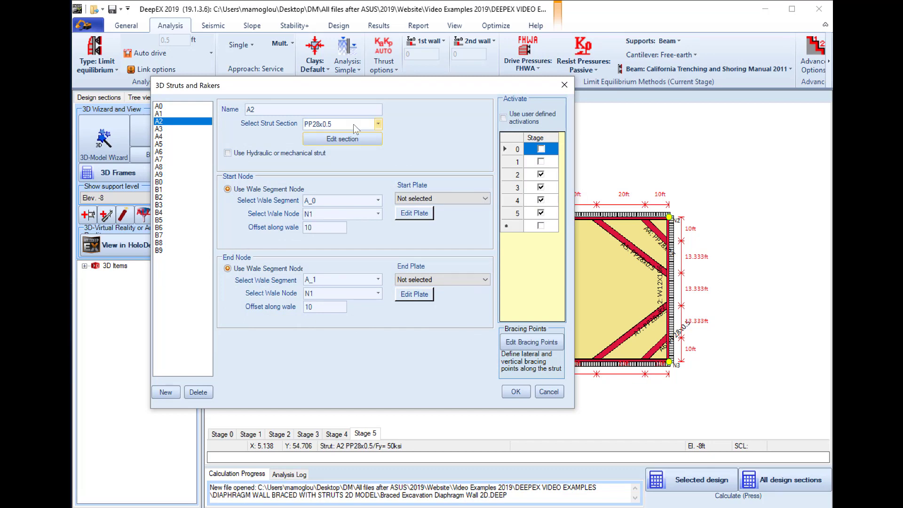
click(354, 124)
click(337, 124)
click(549, 391)
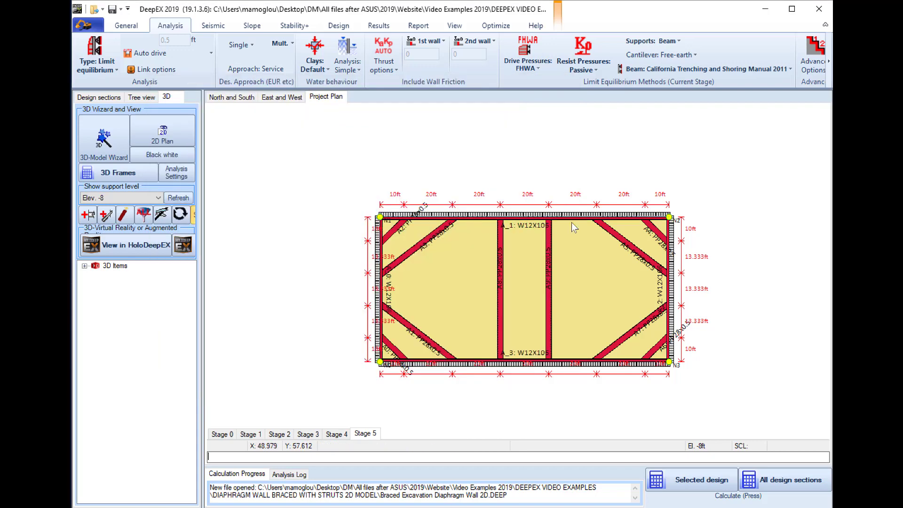
Examine waler A_1's data, its H-Waler section properties and its connection options, leaving without changes
double_click(470, 220)
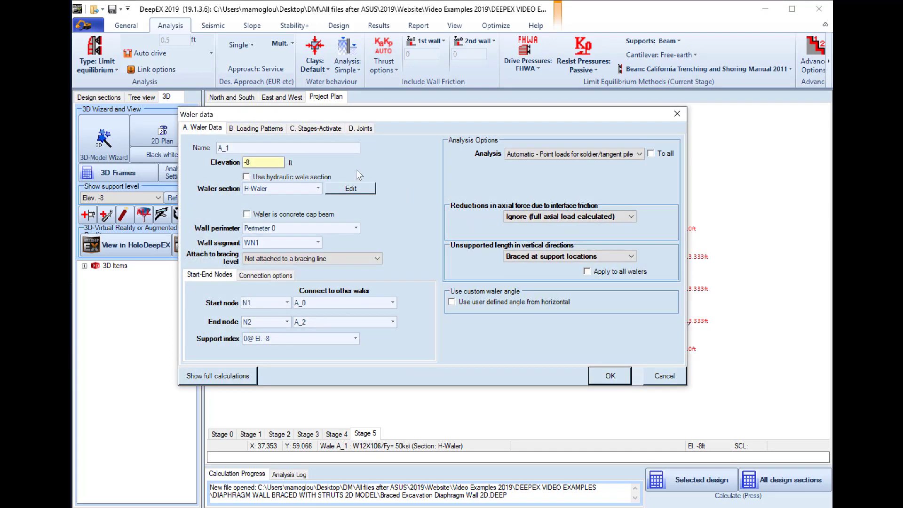
click(351, 190)
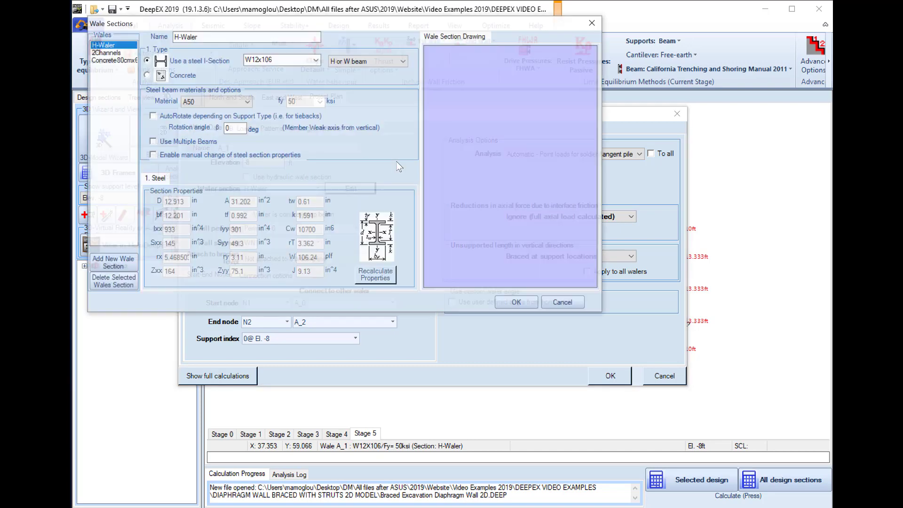
click(566, 303)
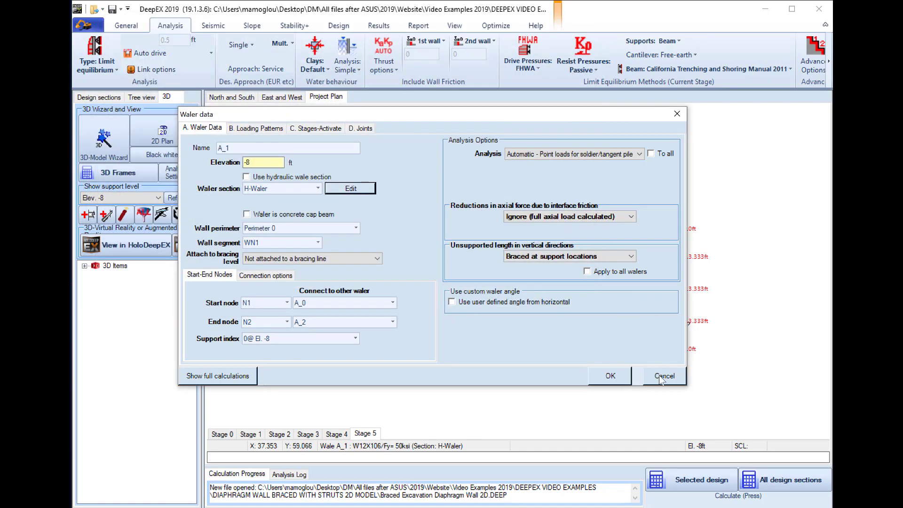
click(269, 275)
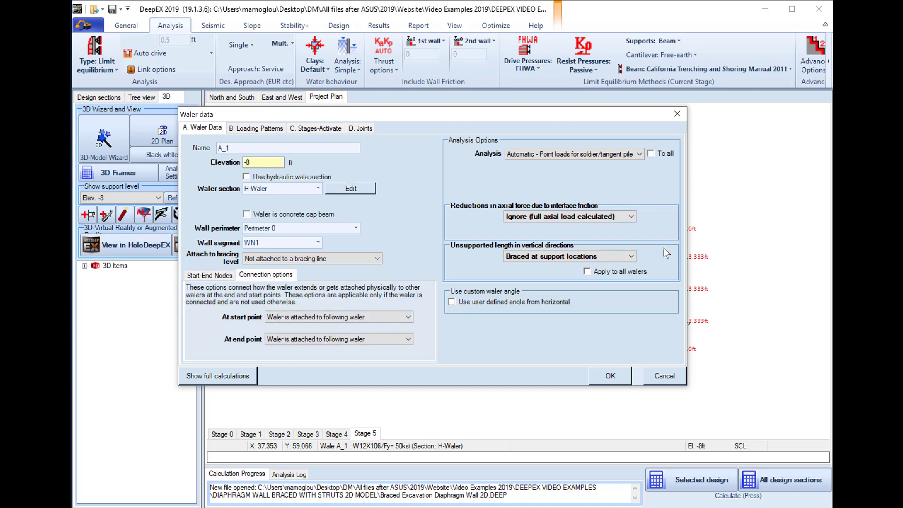
click(663, 375)
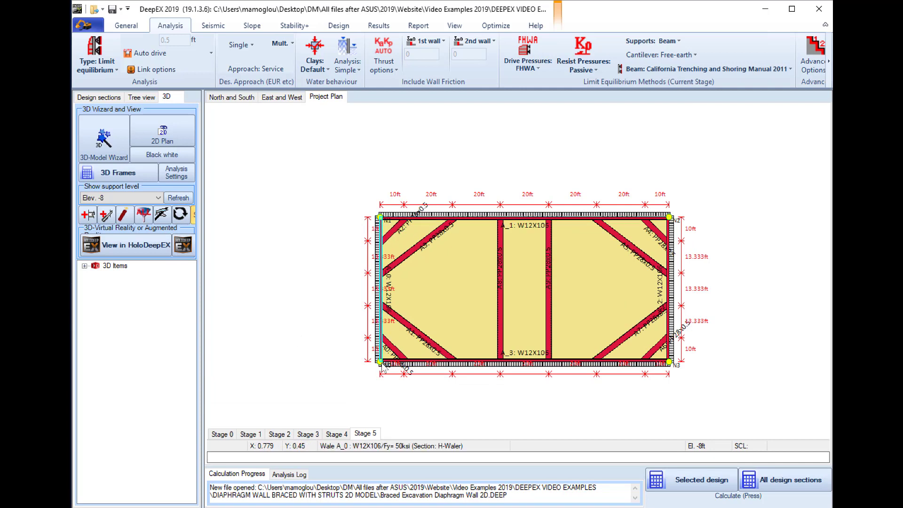
Set the Y coordinate of perimeter corner node N2 to 80 ft
double_click(669, 217)
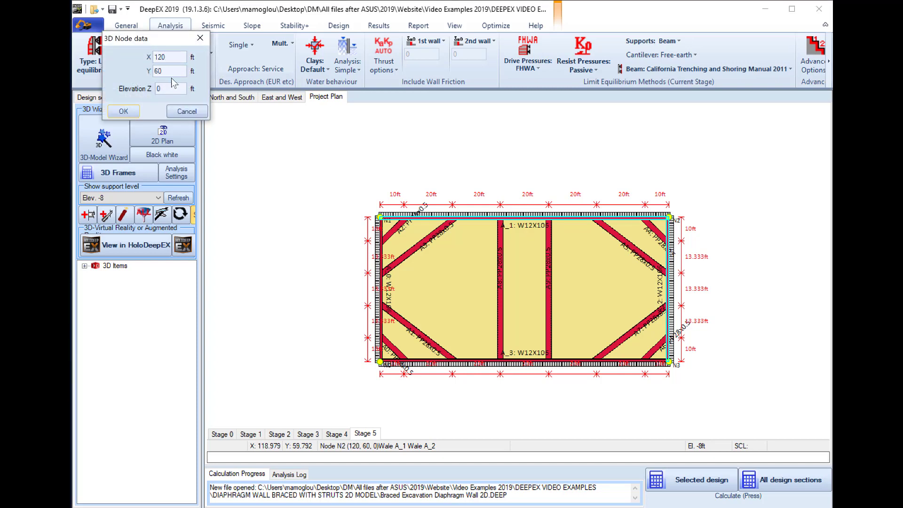
double_click(160, 70)
click(123, 111)
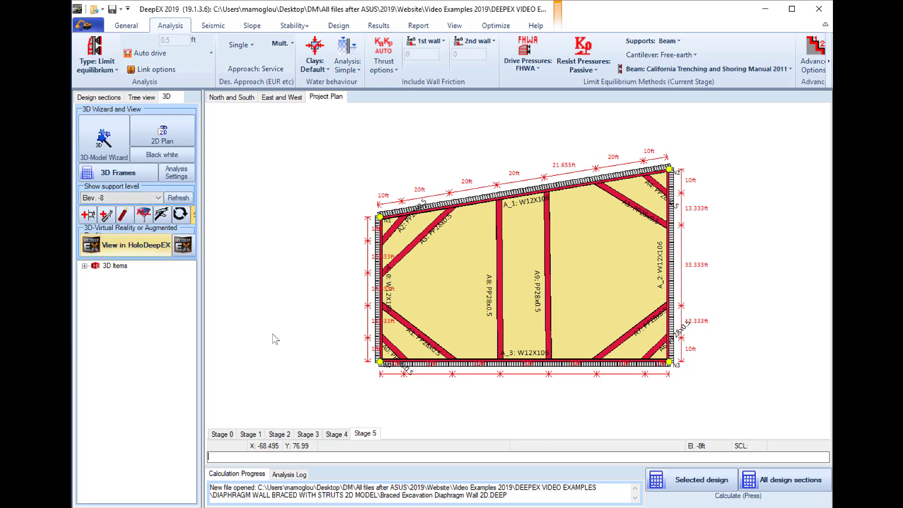
Split the sloped upper wall segment at about X 82.43 ft and set the new point's Y coordinate to 60 ft
click(160, 219)
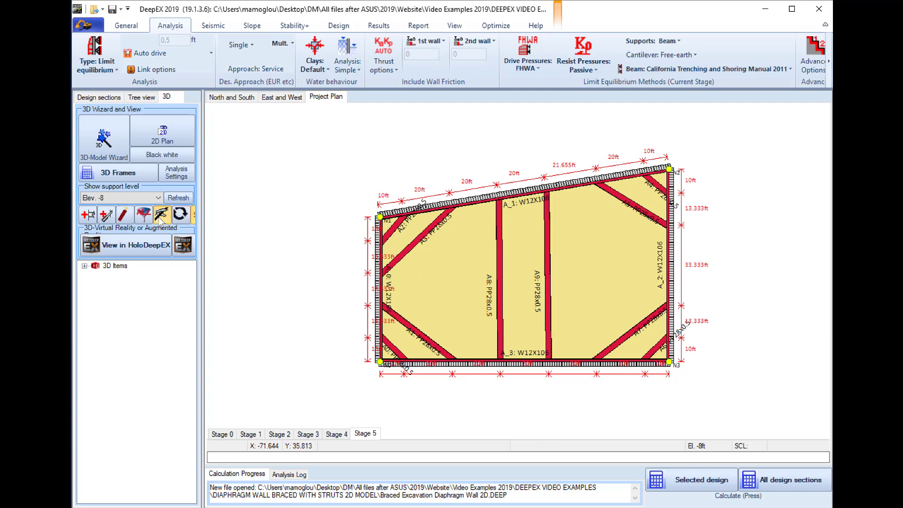
click(581, 187)
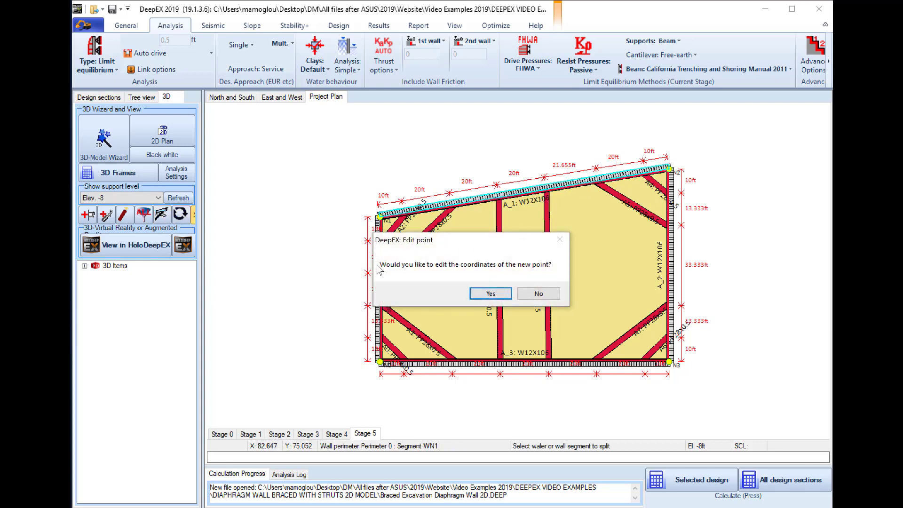
click(490, 293)
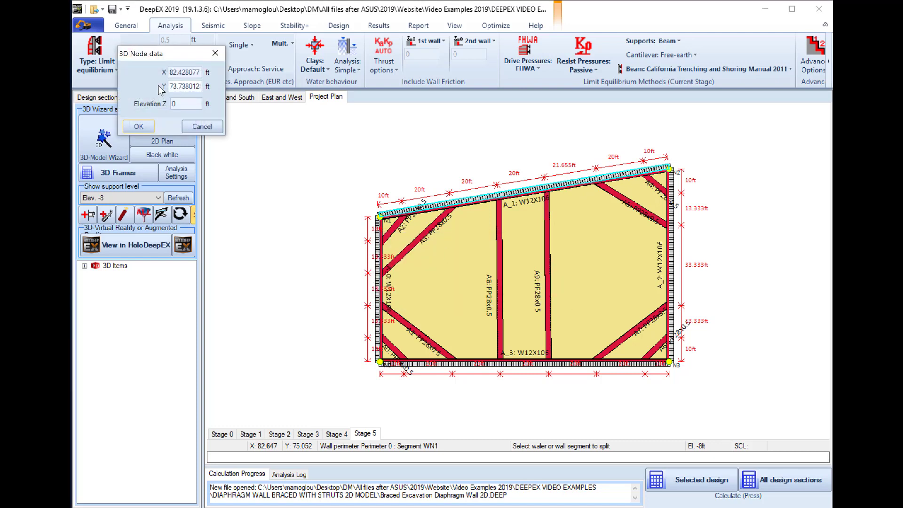
drag(170, 90, 212, 93)
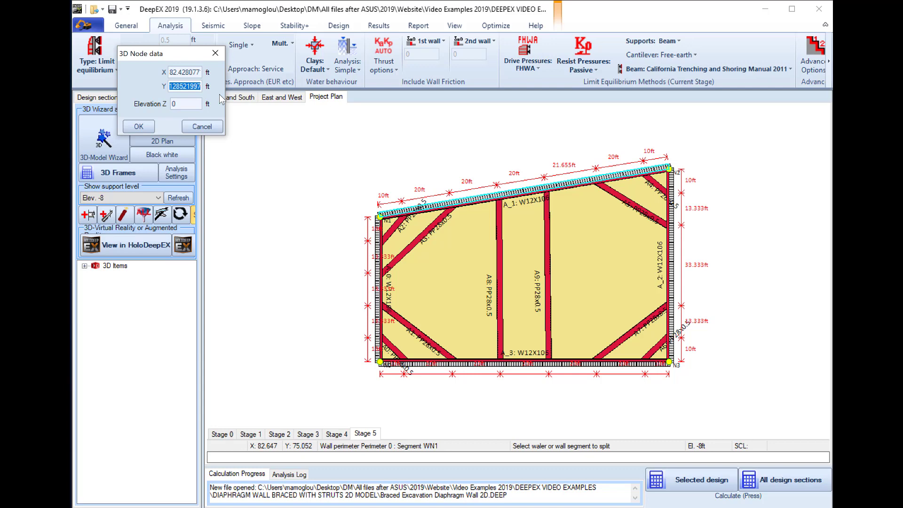
text(60)
click(138, 127)
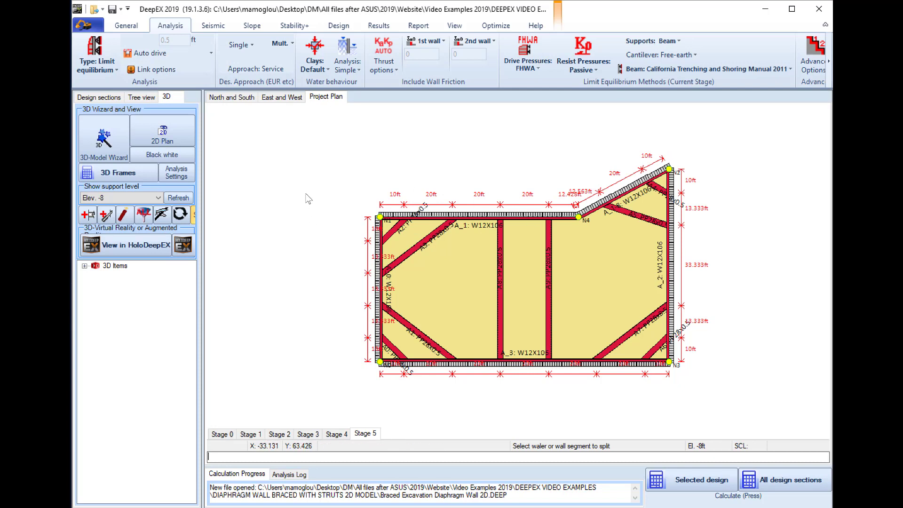
Split the sloped wall segment between N4 and N2 close to N4 and set the new point's Y coordinate to 80 ft
click(162, 215)
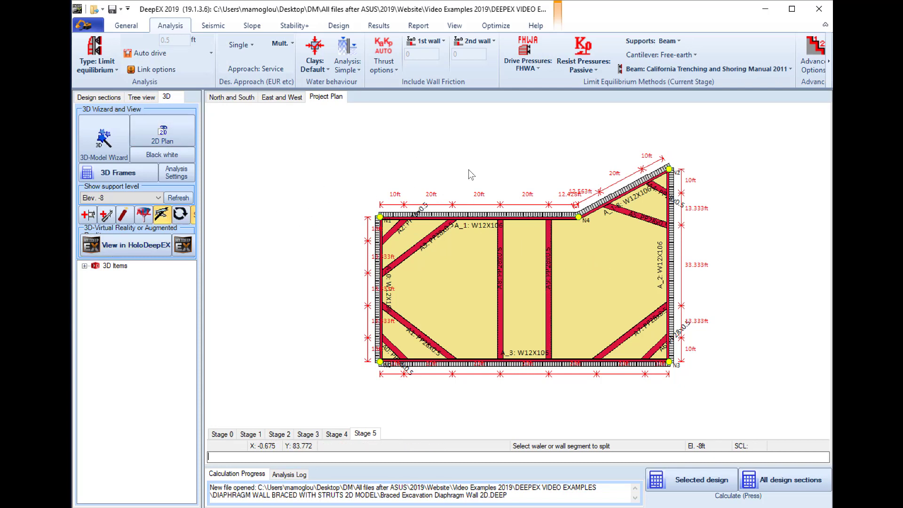
click(580, 217)
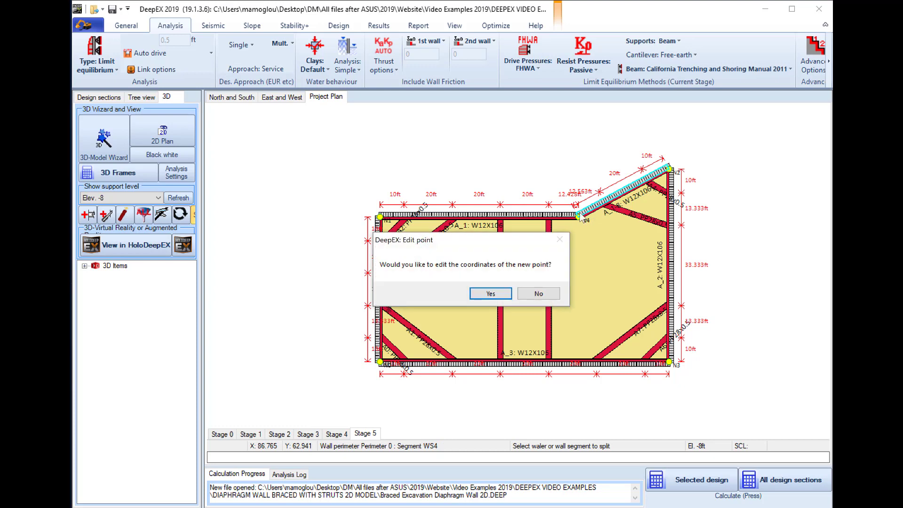
click(491, 293)
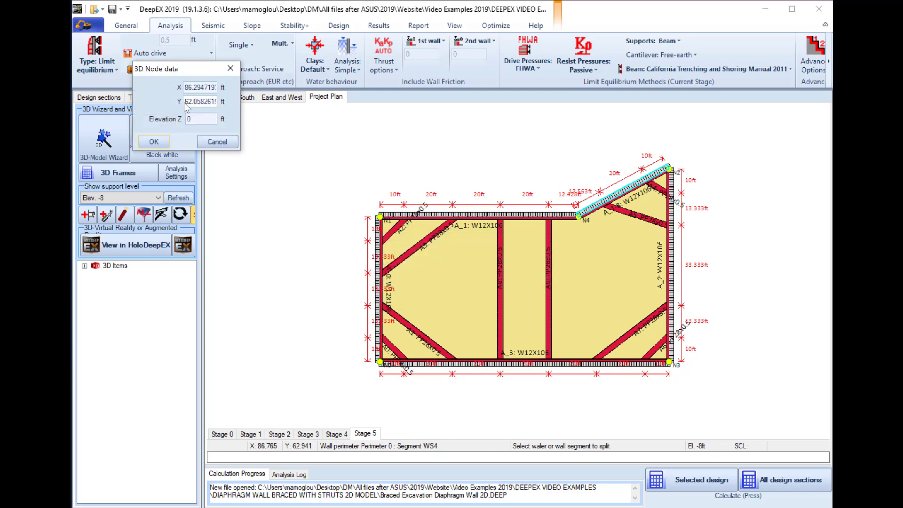
click(185, 105)
drag(186, 104, 256, 107)
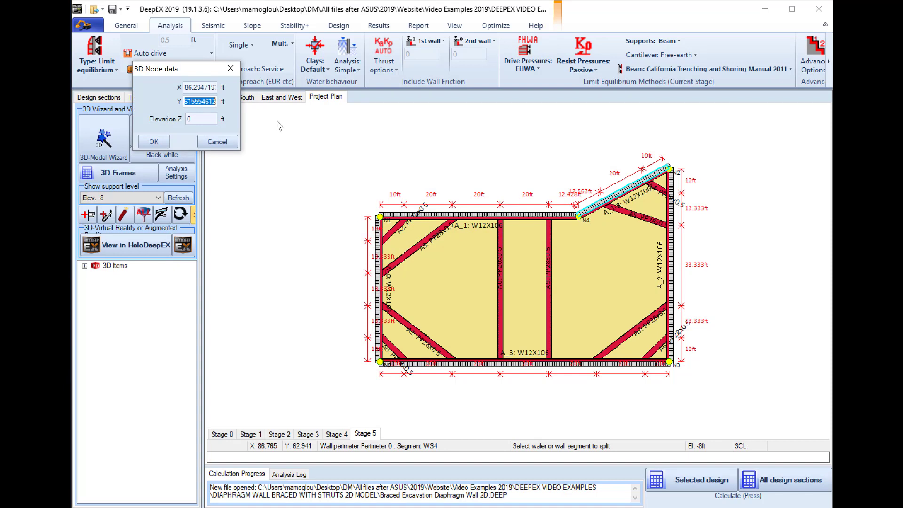
text(80)
click(147, 142)
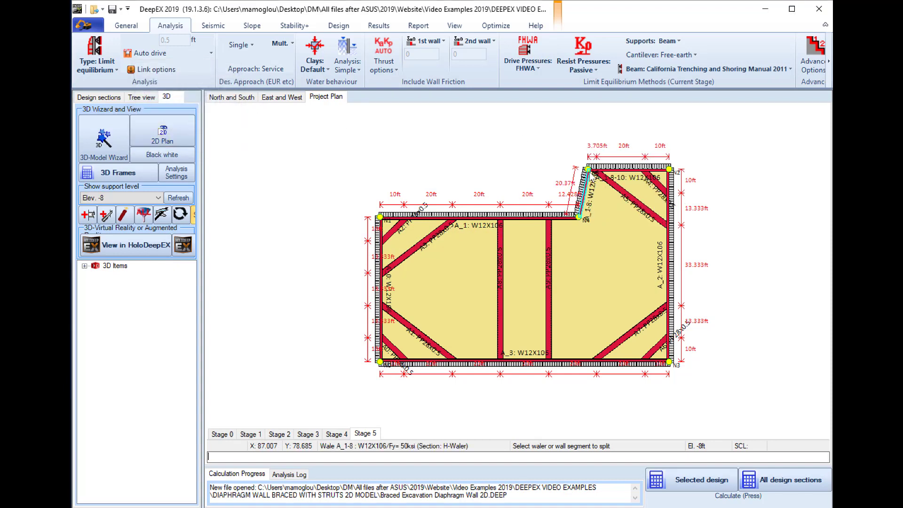
Set the X coordinate of the new upper perimeter node N5 to 80 ft
double_click(588, 170)
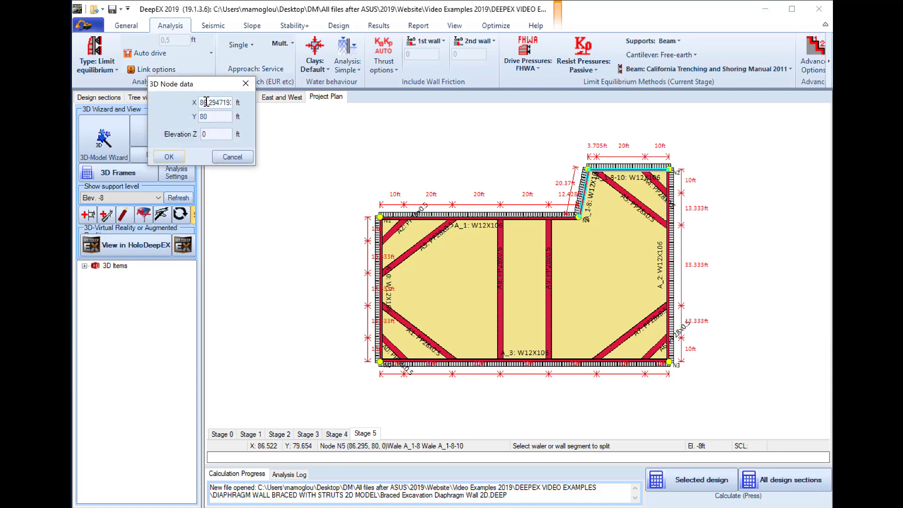
drag(203, 104, 327, 124)
text(0)
click(181, 159)
Set the X coordinate of the inner corner node N4 to 80 ft
double_click(581, 217)
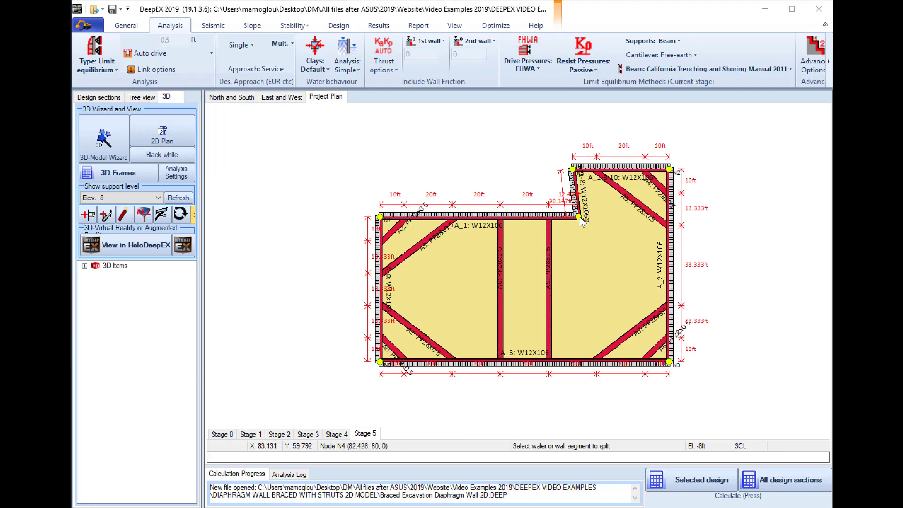
drag(221, 120, 357, 131)
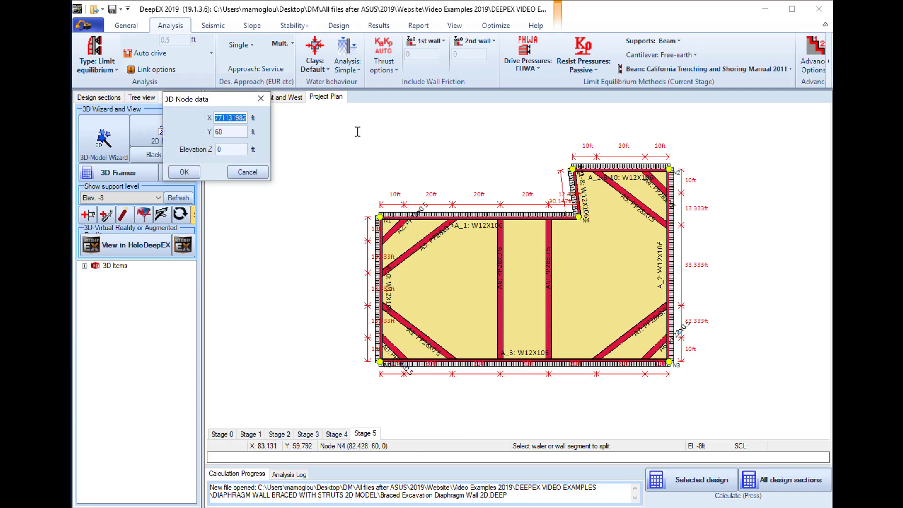
text(80)
click(184, 172)
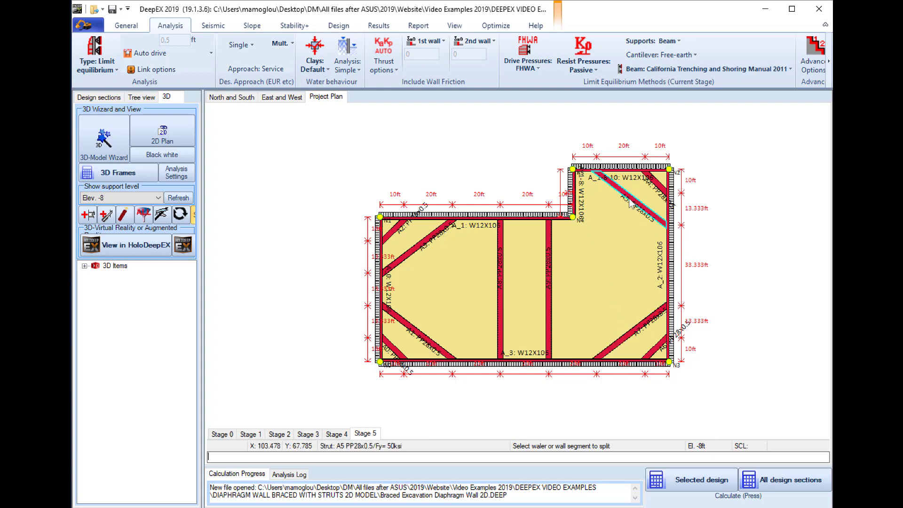
Edit corner strut A5 and assign its start node to wale segment A_1-8
scroll(630, 202, up, 3)
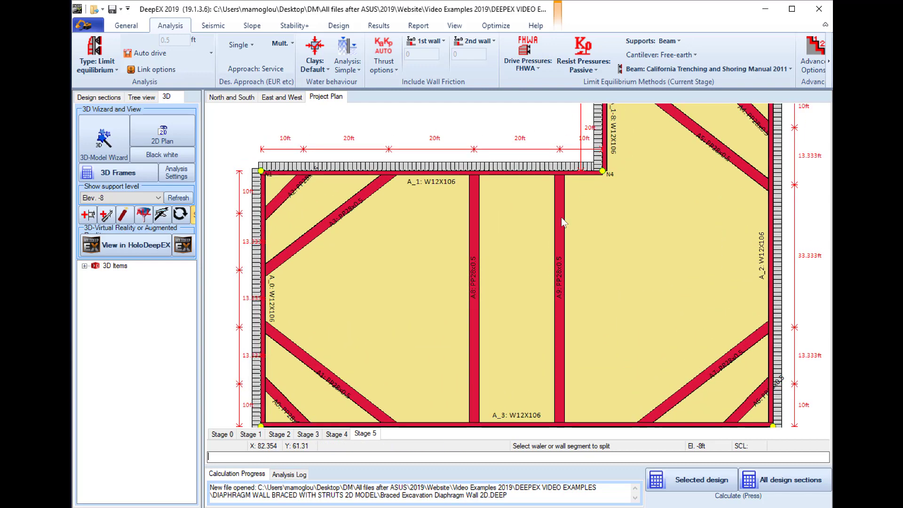
scroll(532, 162, up, 1)
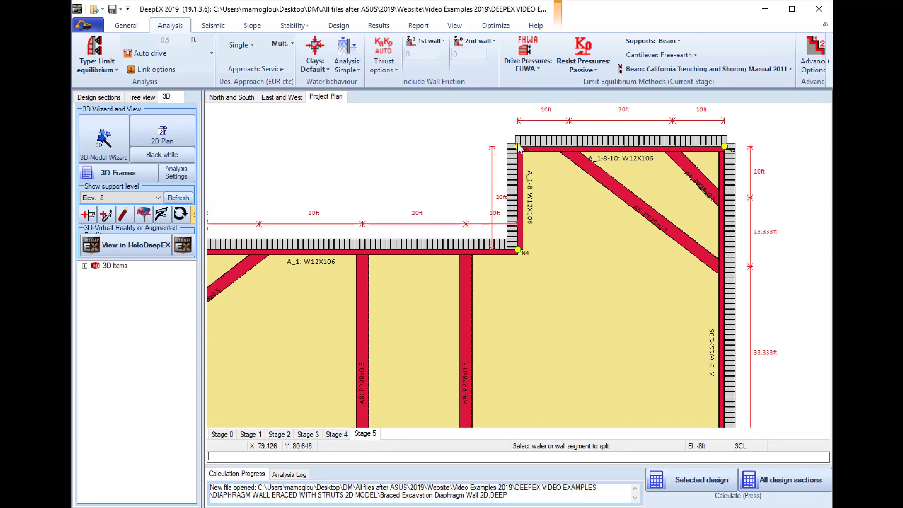
double_click(611, 186)
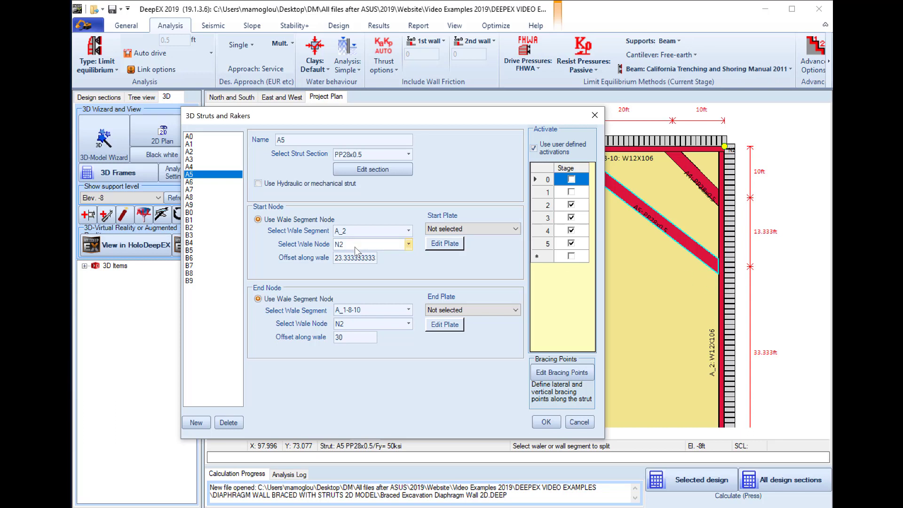
click(362, 232)
click(429, 119)
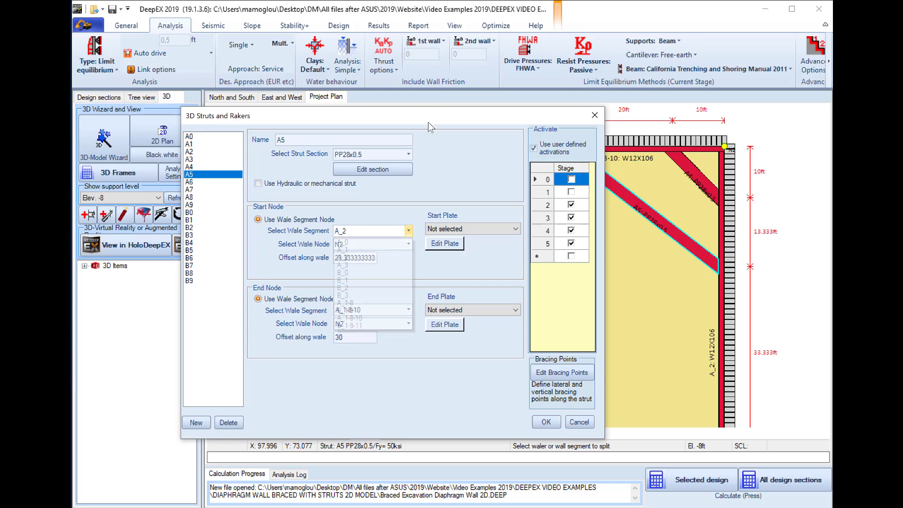
drag(428, 122, 346, 168)
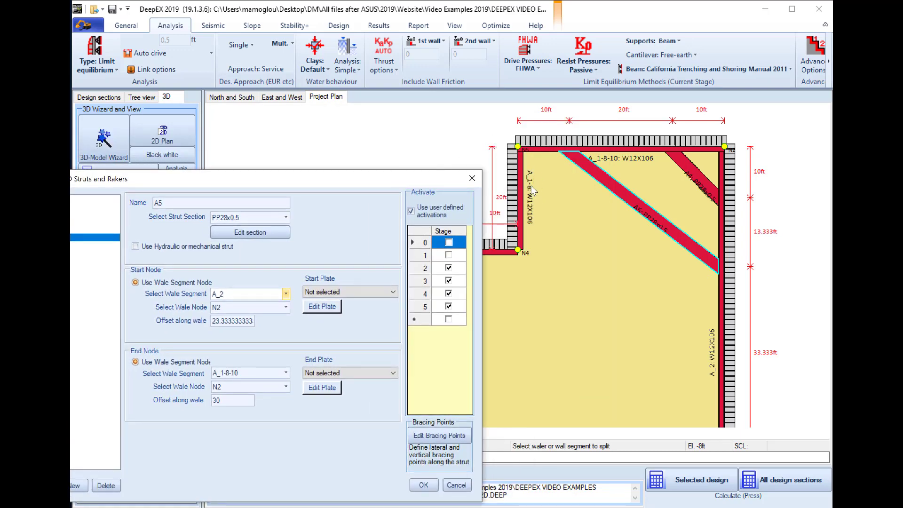
drag(271, 182, 374, 87)
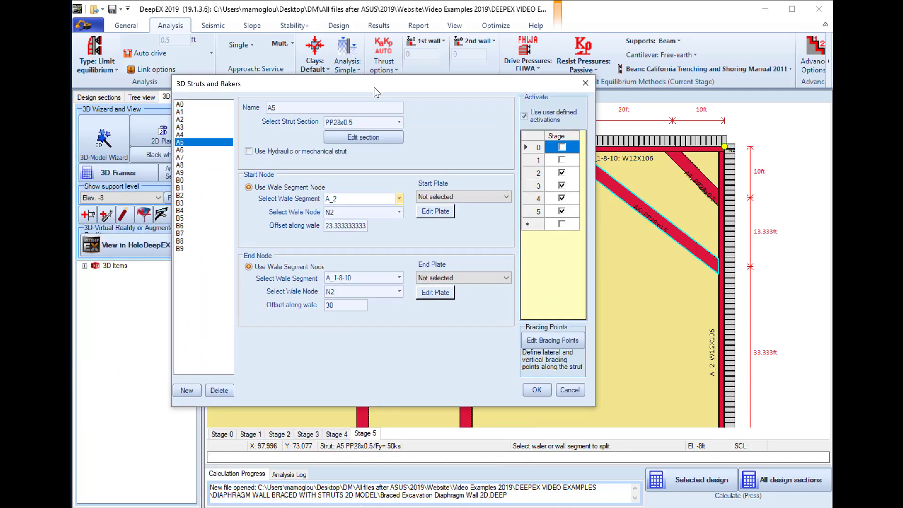
click(342, 201)
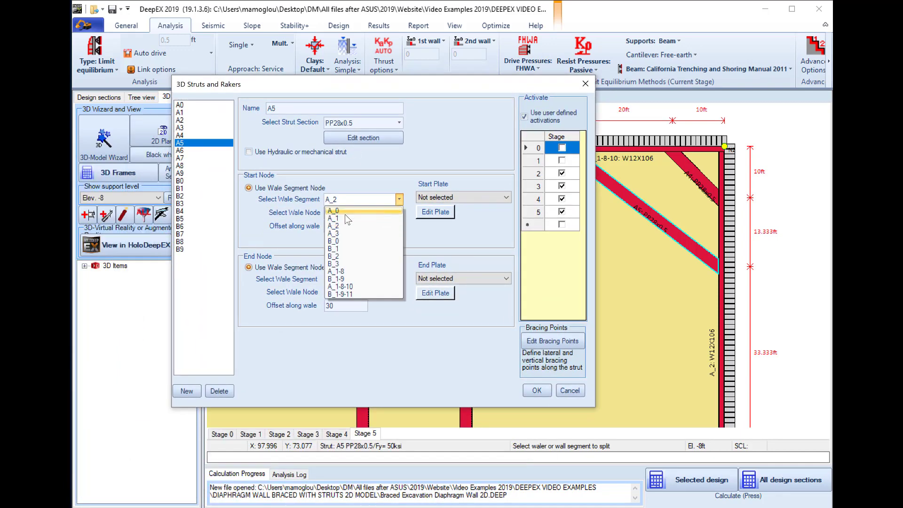
click(341, 272)
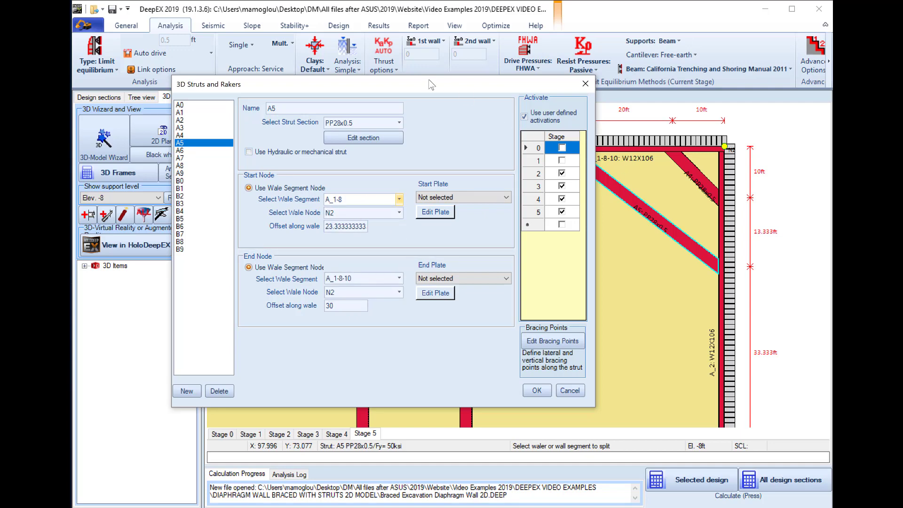
Set strut A5's start wale node to N5 with an offset of 10 ft along the wale, and apply the changes
drag(425, 84, 324, 97)
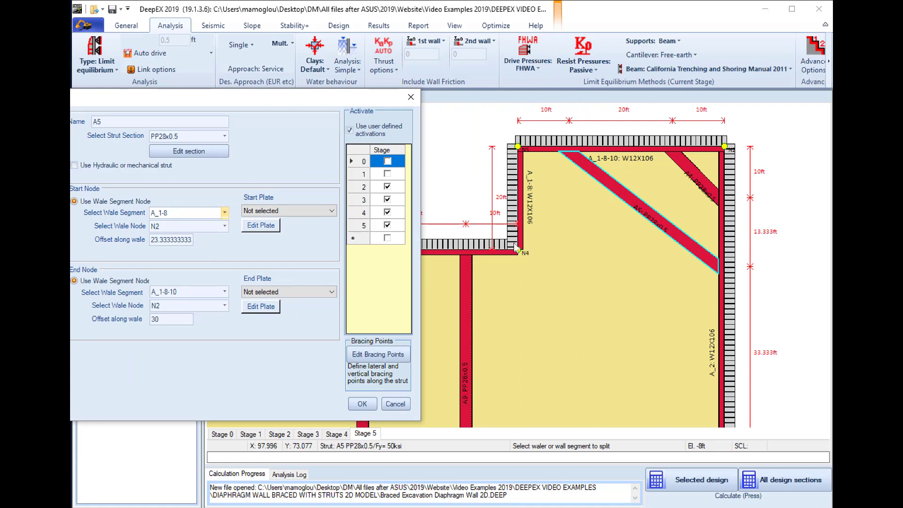
click(170, 226)
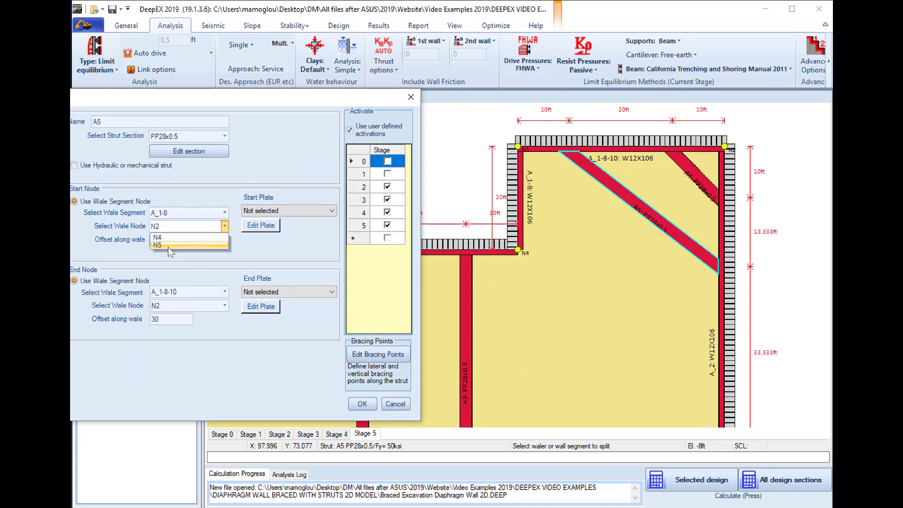
click(168, 245)
drag(192, 241, 98, 243)
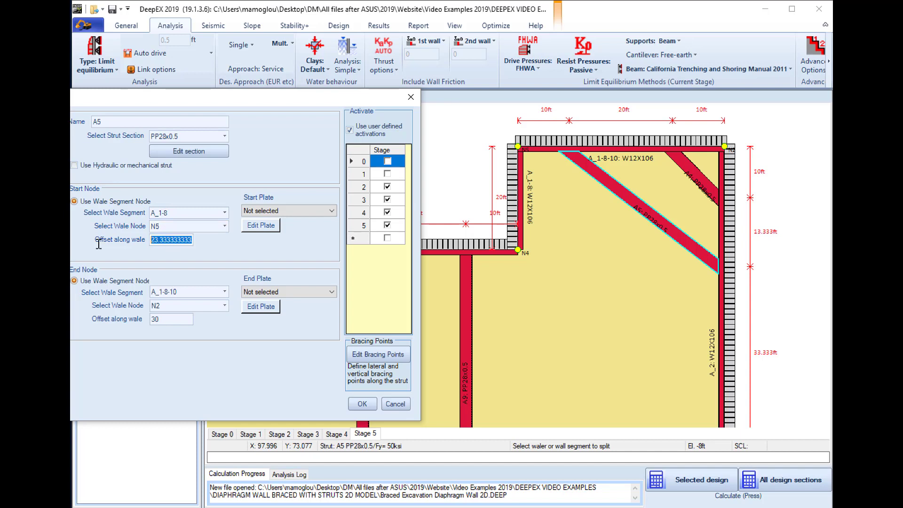
text(13333)
drag(174, 240, 159, 241)
key(Delete)
click(362, 404)
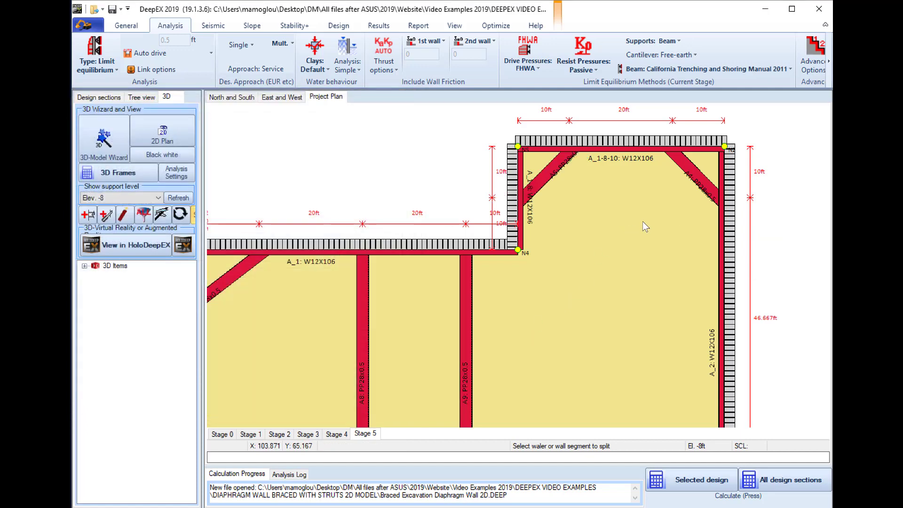
Examine the bracing layout in plan, showing support level Elev. -18 and returning to Elev. -8
scroll(646, 222, down, 3)
drag(629, 277, 669, 182)
scroll(584, 132, up, 1)
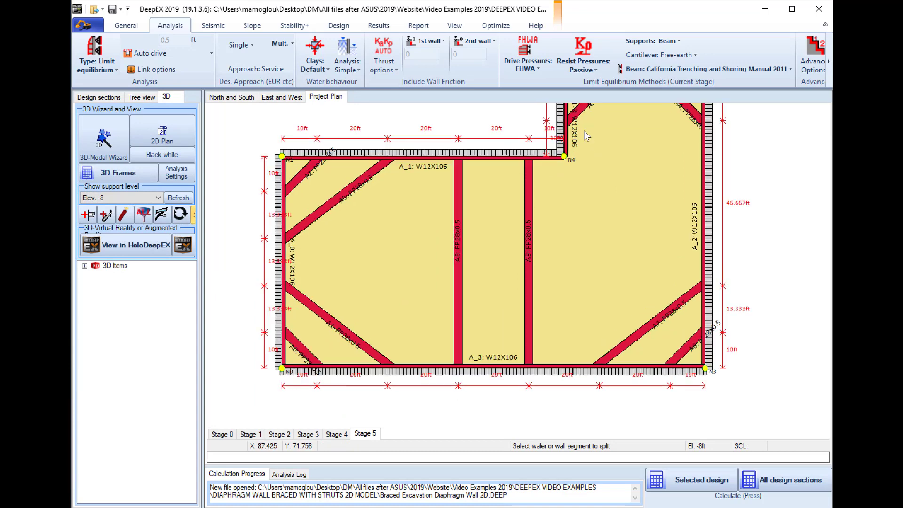
drag(589, 136, 509, 210)
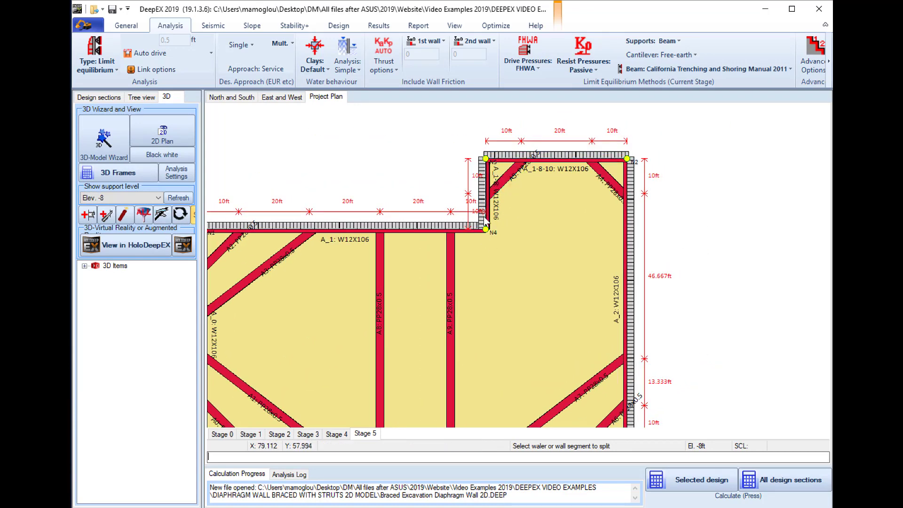
scroll(544, 226, down, 3)
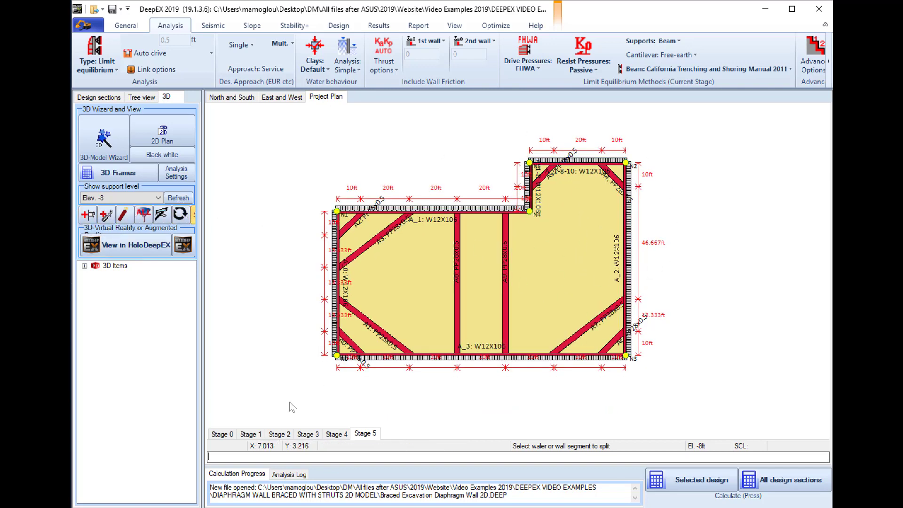
click(124, 197)
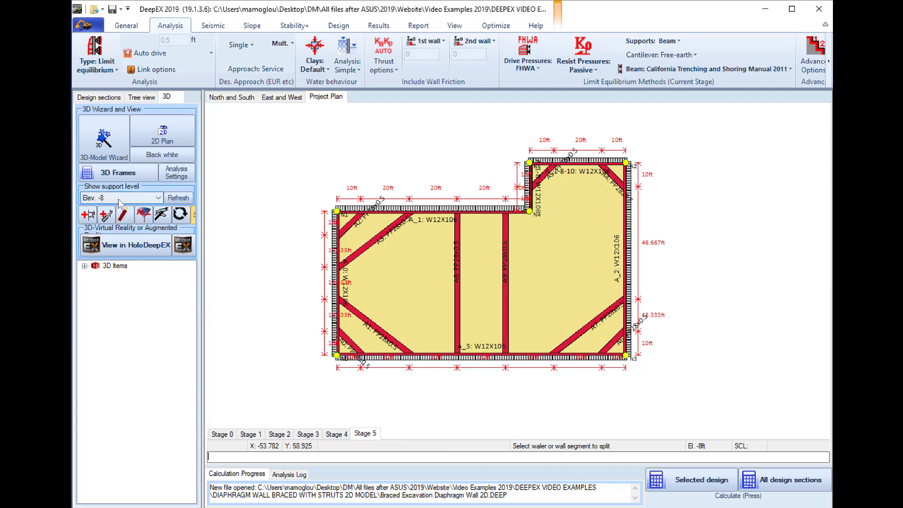
click(111, 224)
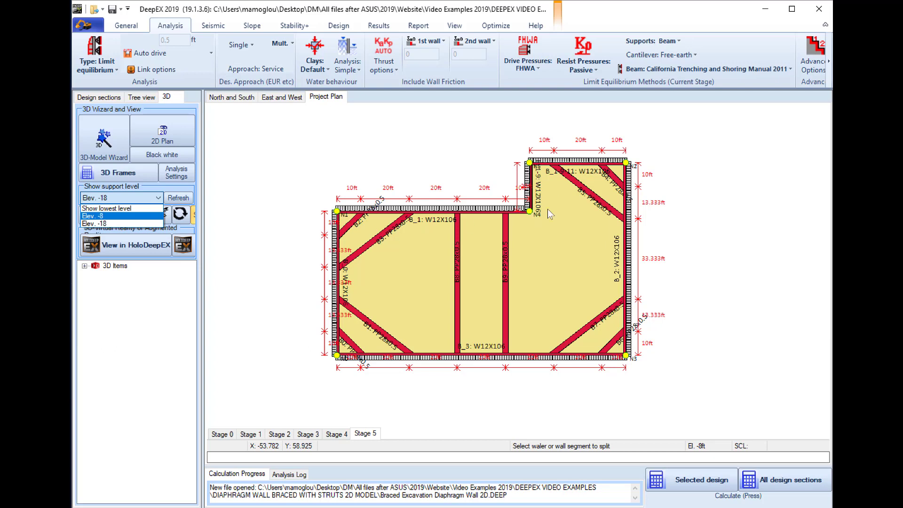
click(102, 217)
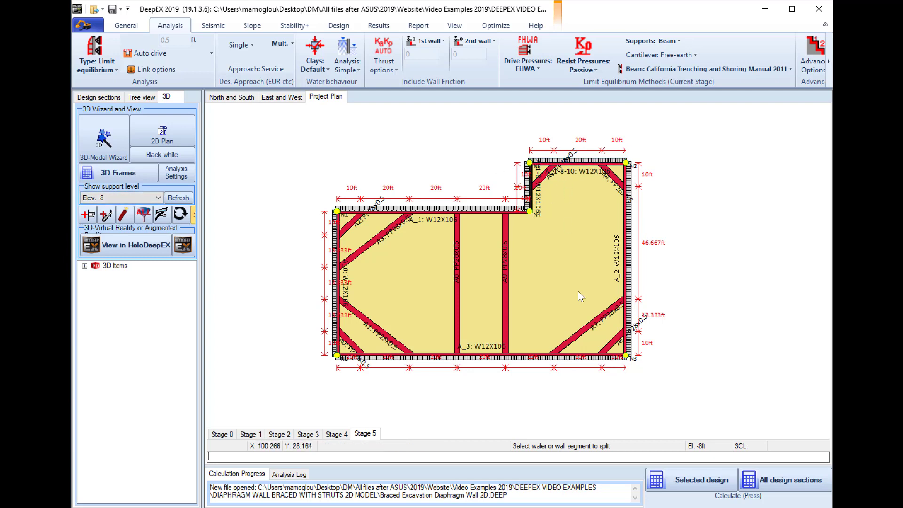
Assign the East and West design section and its second Wall 1 to wall segment WN2, and check that section
scroll(577, 291, down, 1)
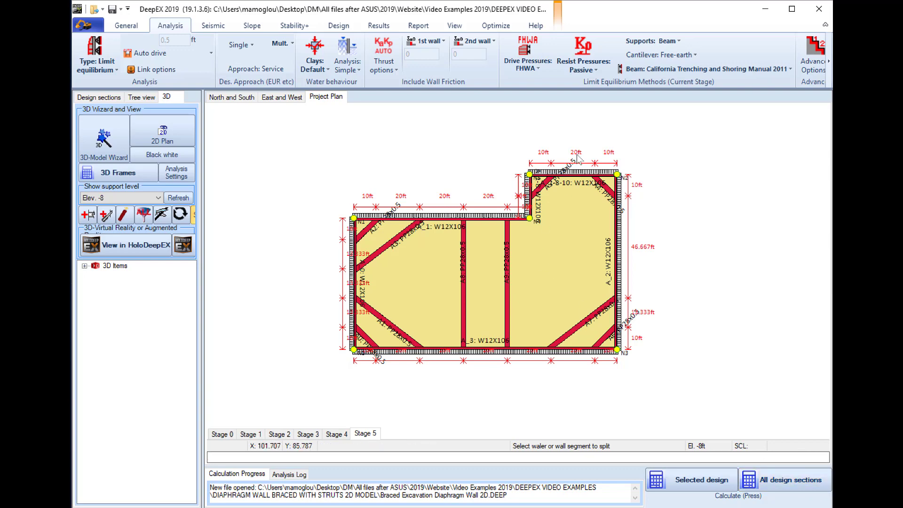
double_click(621, 226)
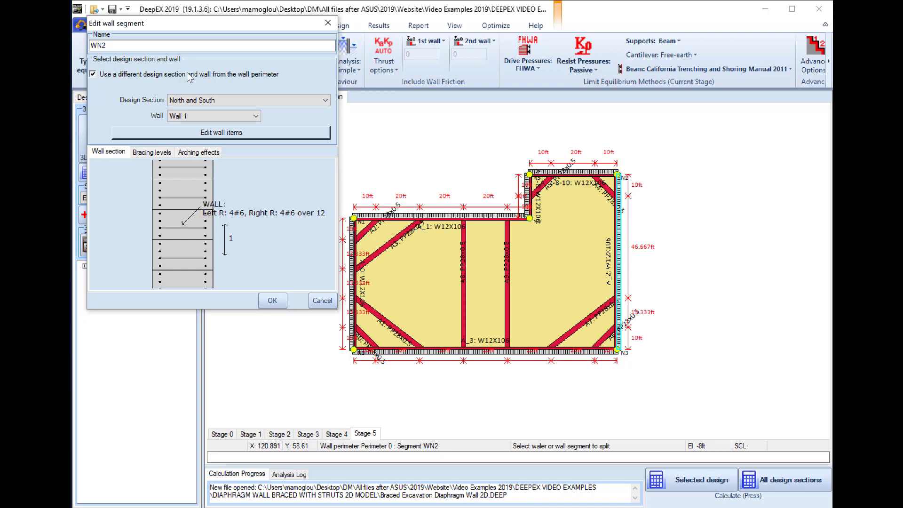
click(236, 102)
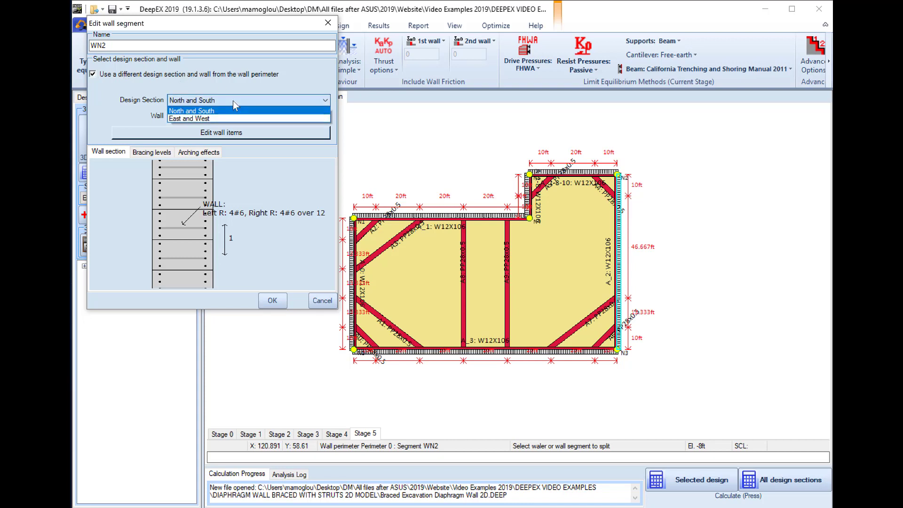
click(206, 118)
click(198, 116)
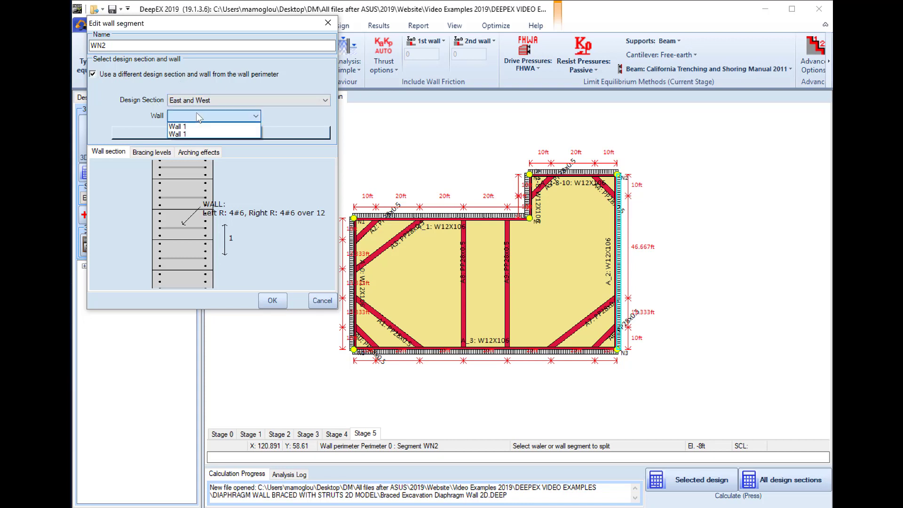
click(182, 134)
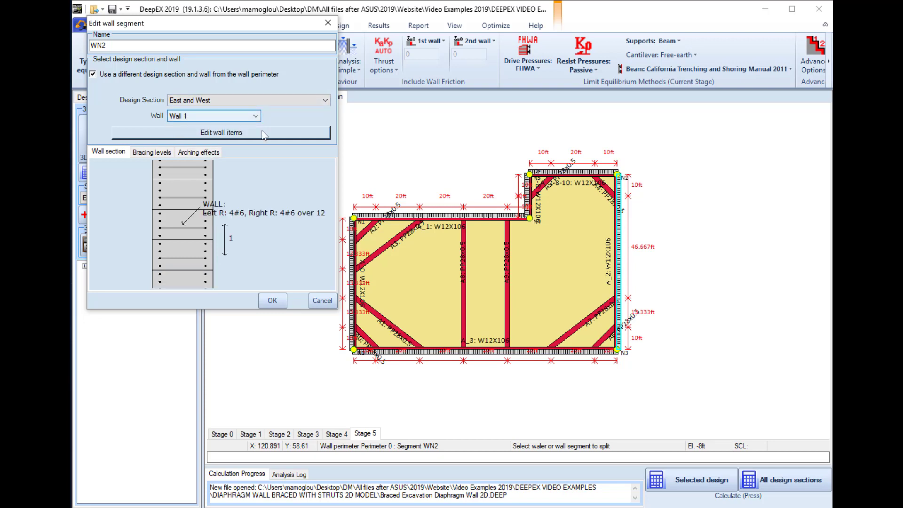
click(272, 300)
click(283, 96)
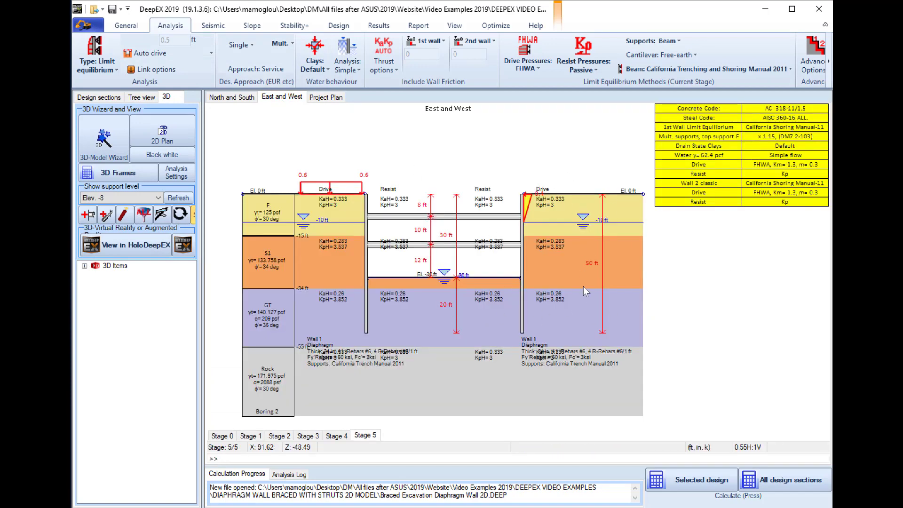
click(326, 97)
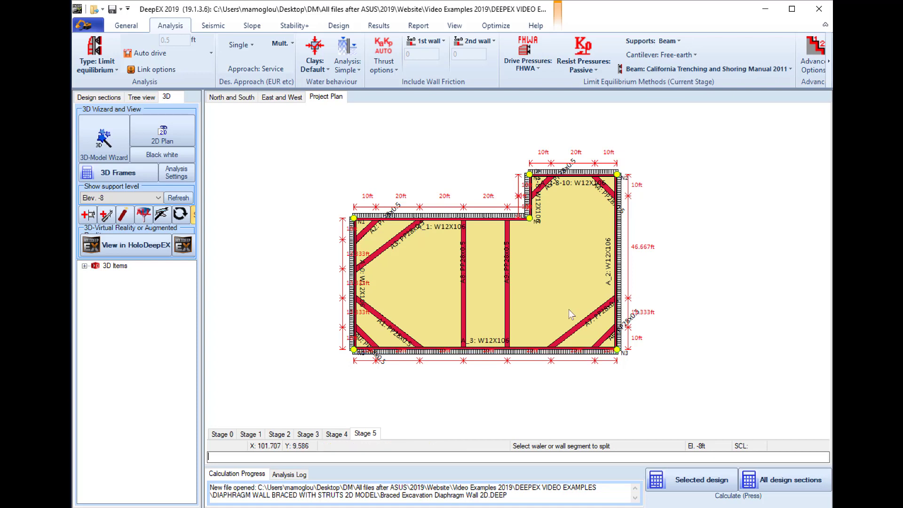
Generate the bracing levels of wall segment WN3 from its current design section
double_click(510, 353)
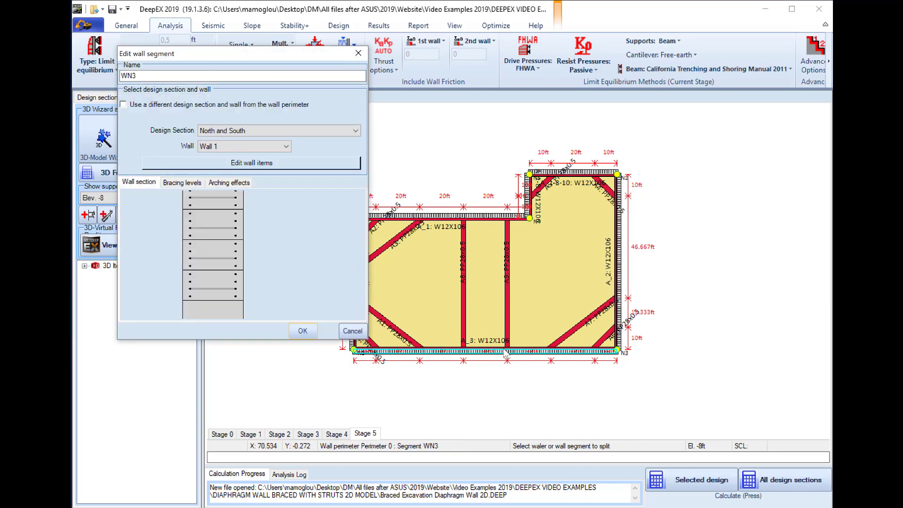
click(183, 184)
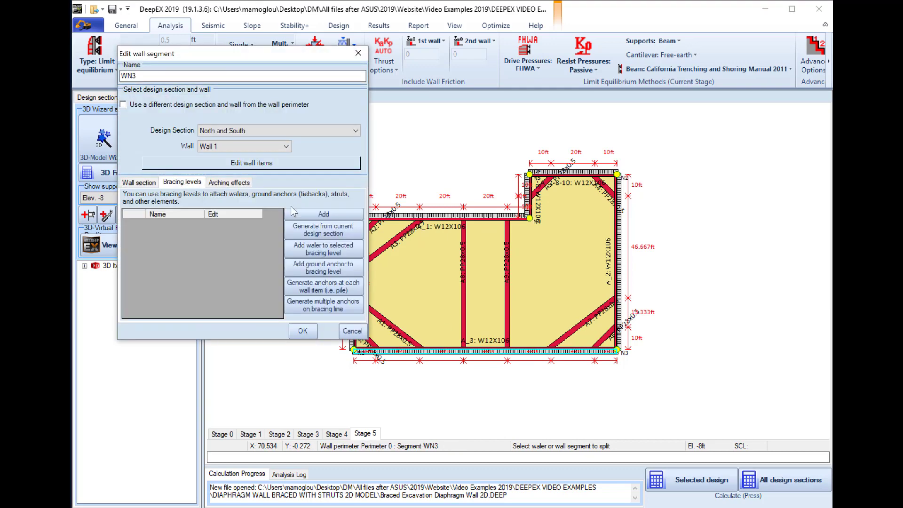
click(333, 233)
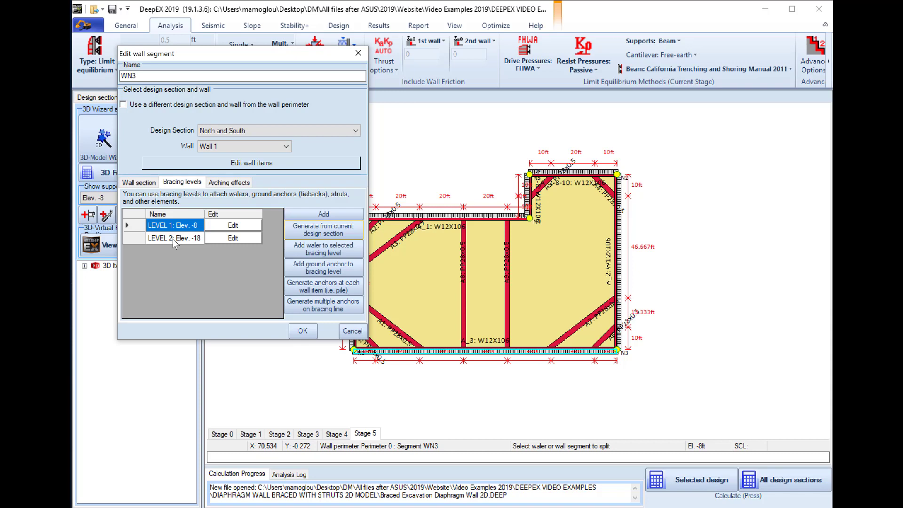
Review the points and loading pattern options of WN3's bracing level at Elev. -8 without changes, and accept the wall segment settings
click(231, 226)
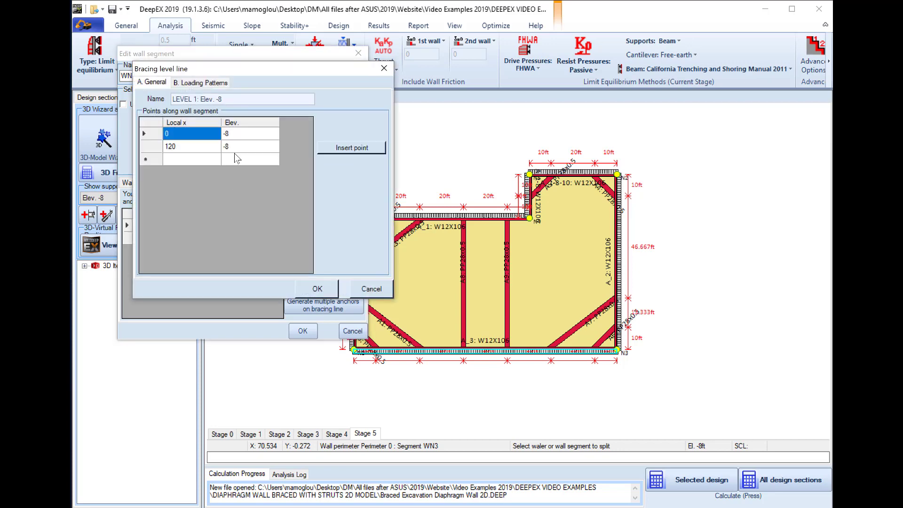
click(212, 86)
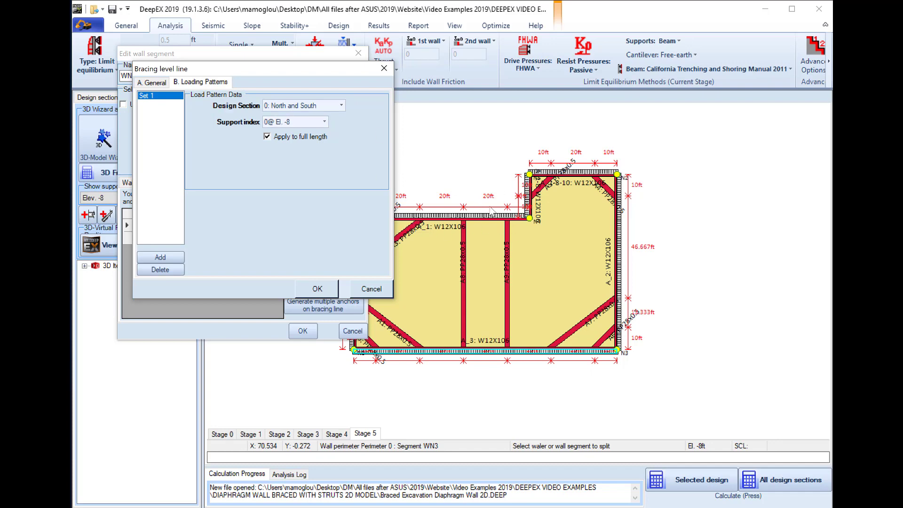
click(323, 107)
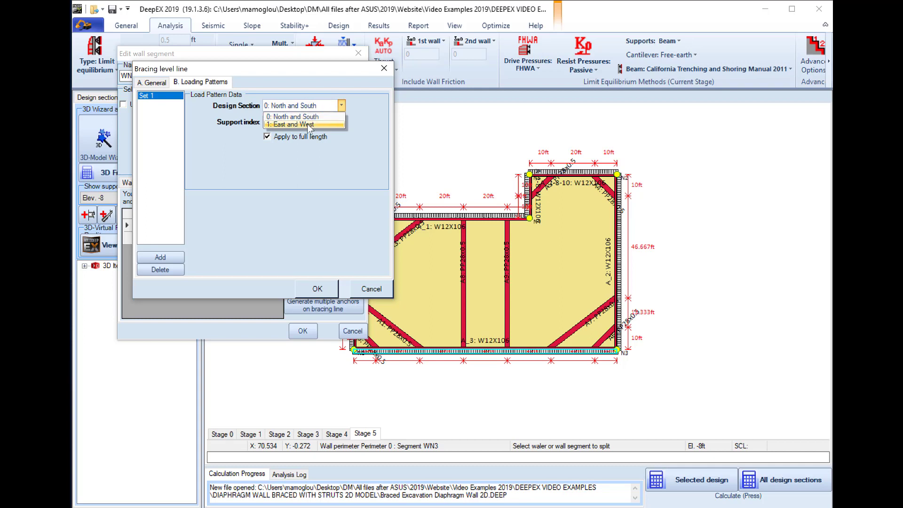
click(308, 106)
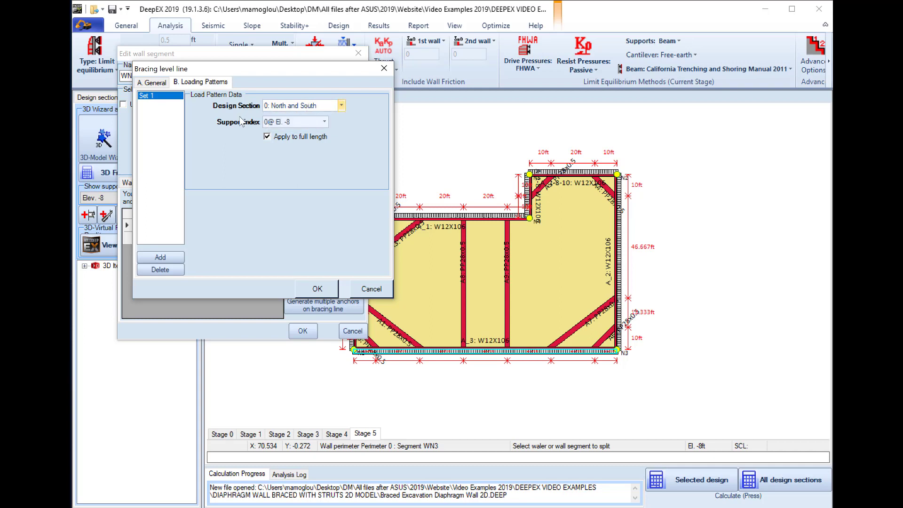
click(324, 123)
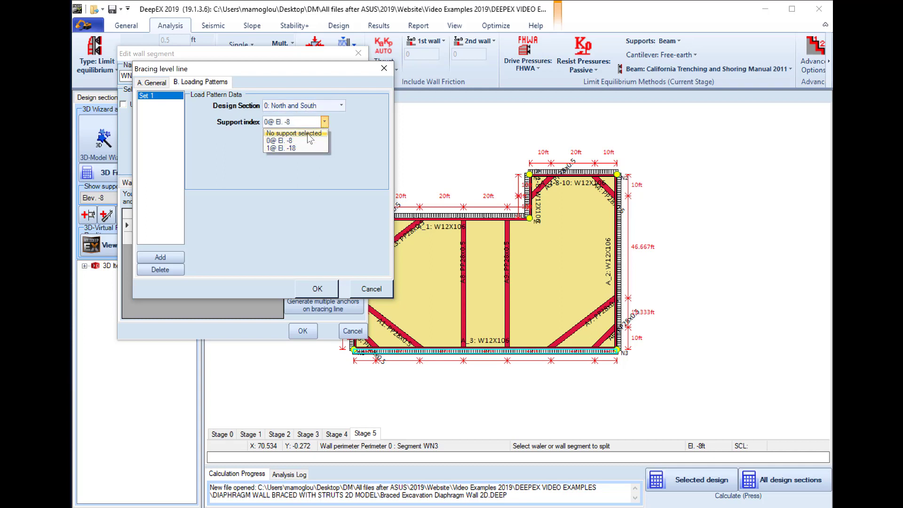
click(324, 123)
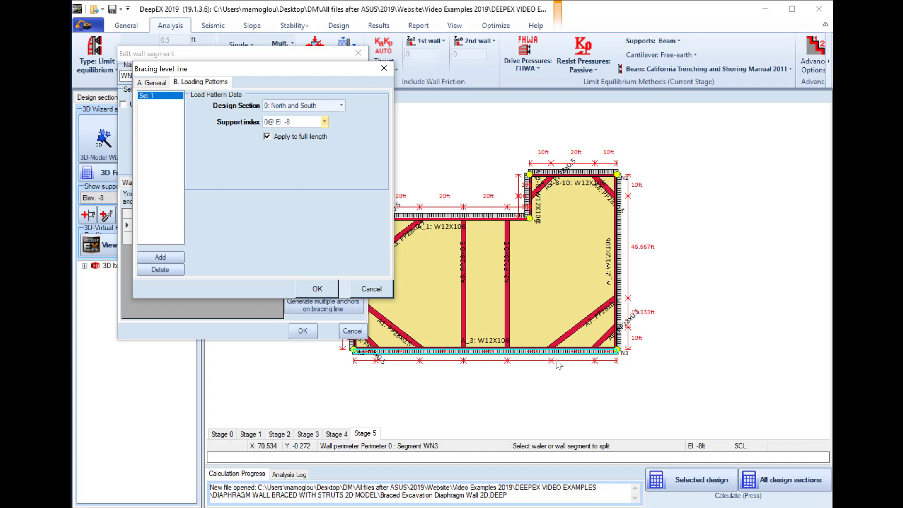
click(388, 289)
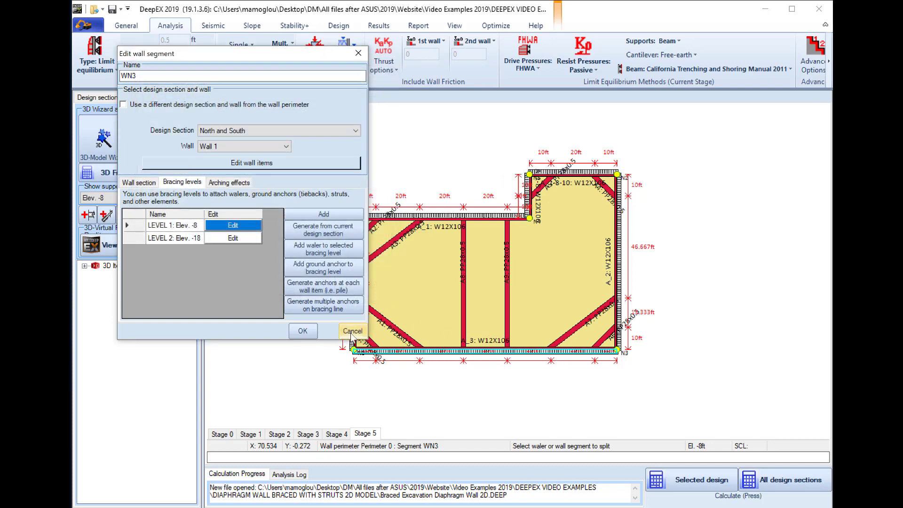
click(299, 335)
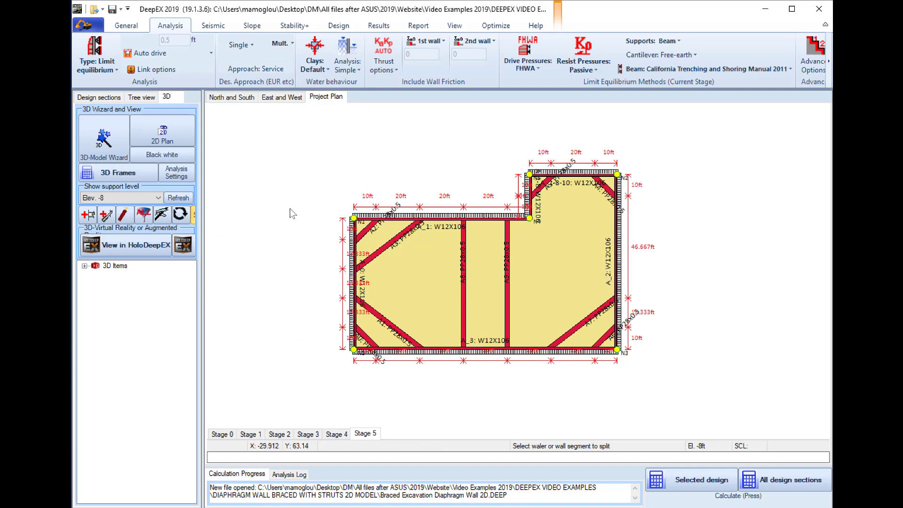
Calculate all design sections, close the analysis summary, and return to the project plan
click(827, 480)
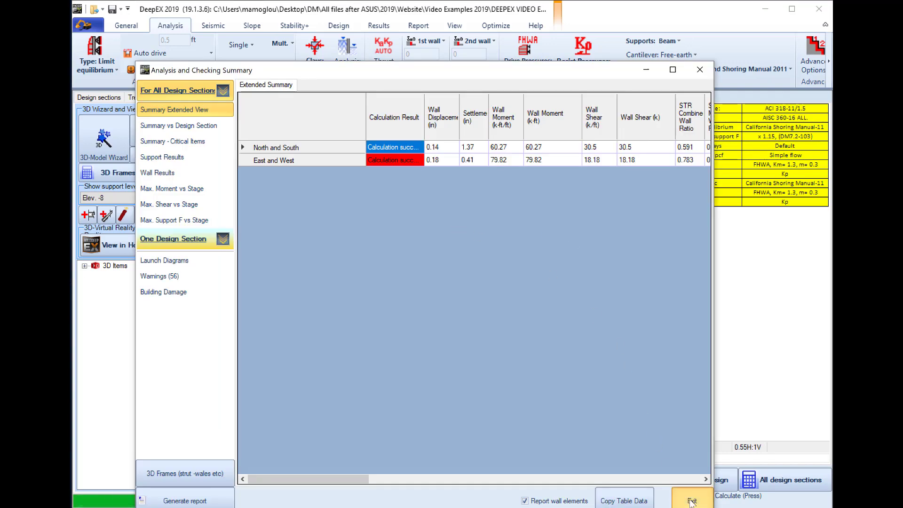
click(692, 501)
click(323, 100)
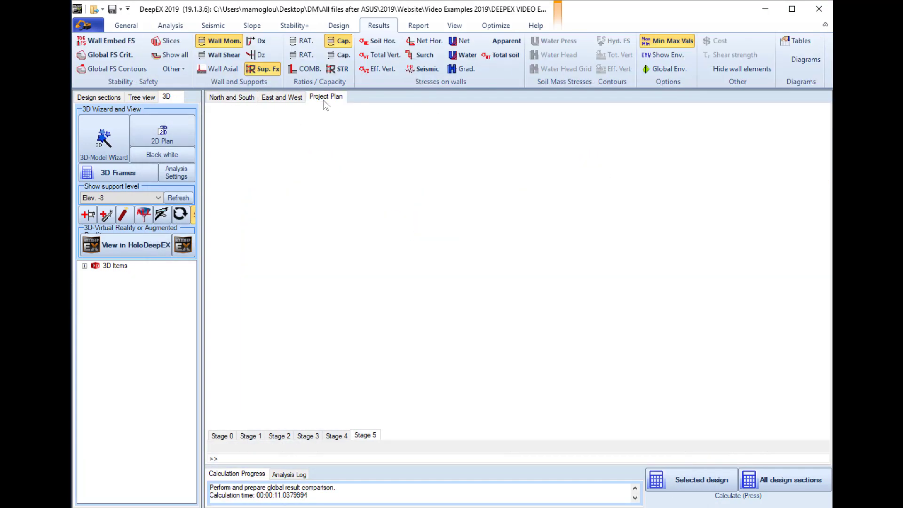
Display the wall shear diagrams on the project plan in place of the wall moment diagrams
scroll(685, 149, up, 3)
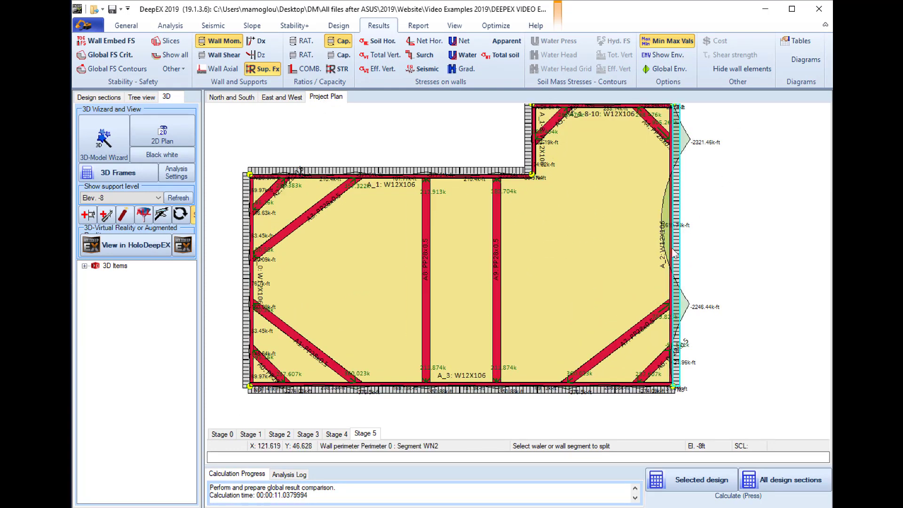
click(217, 55)
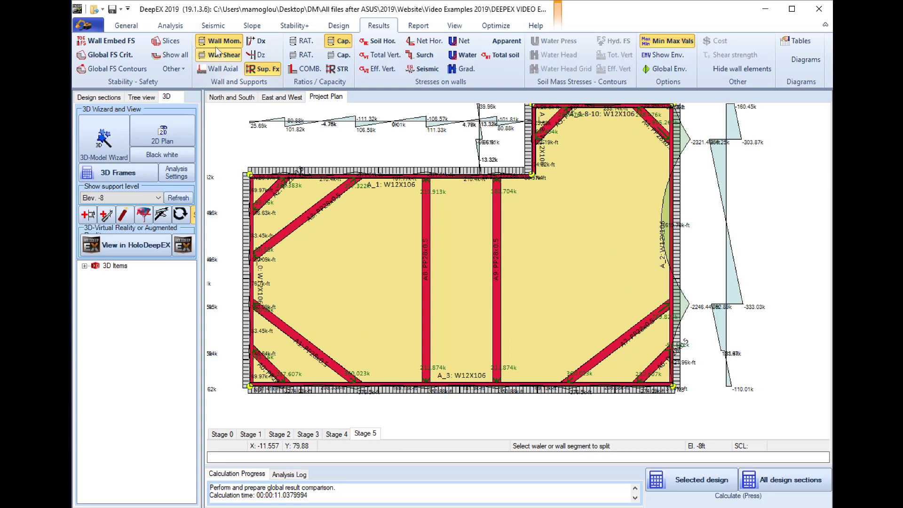
click(217, 42)
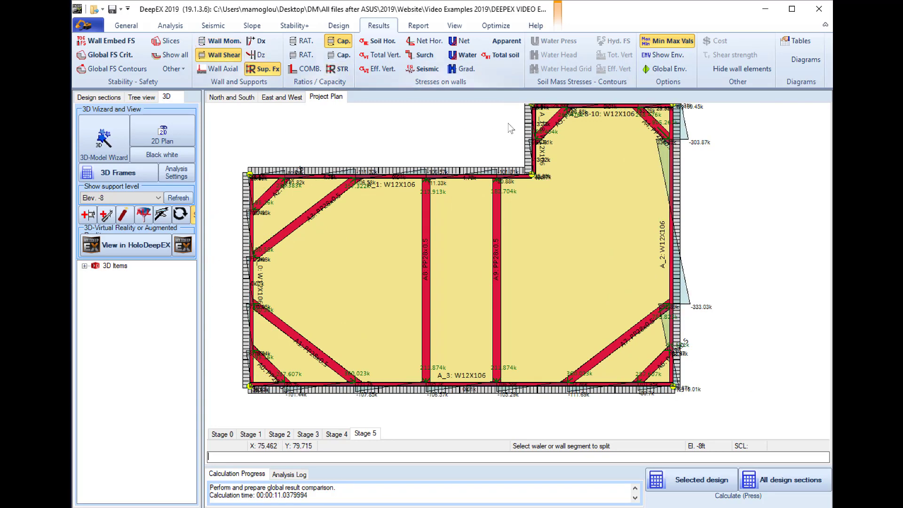
Open the 3D frame calculation summary and review the waler and strut results for all items
click(105, 174)
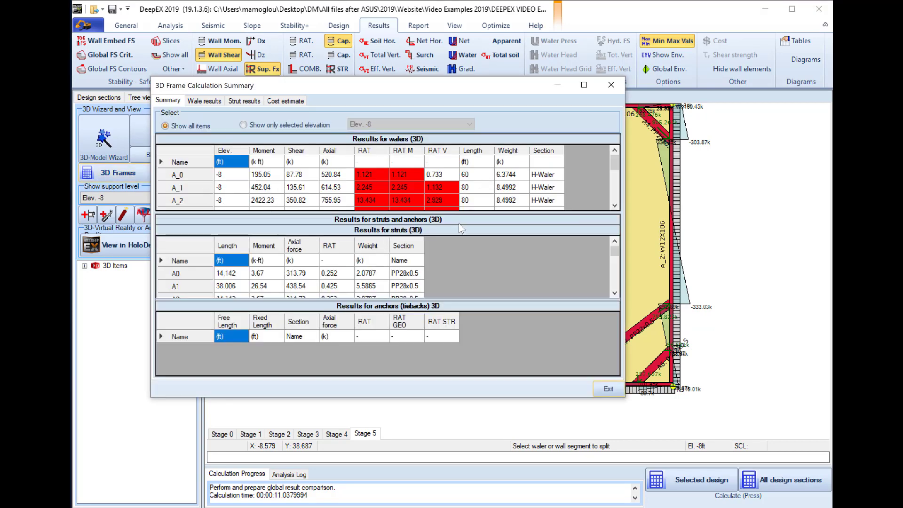
scroll(265, 187, down, 5)
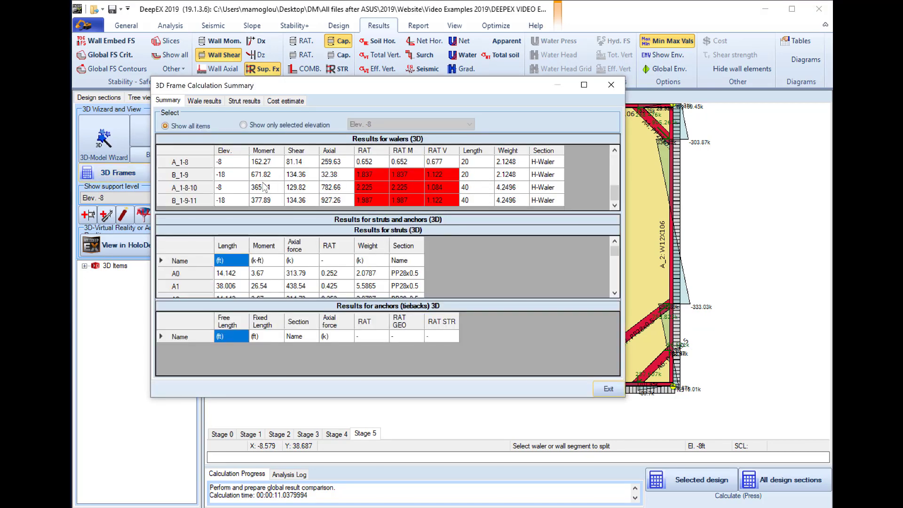
scroll(303, 260, down, 5)
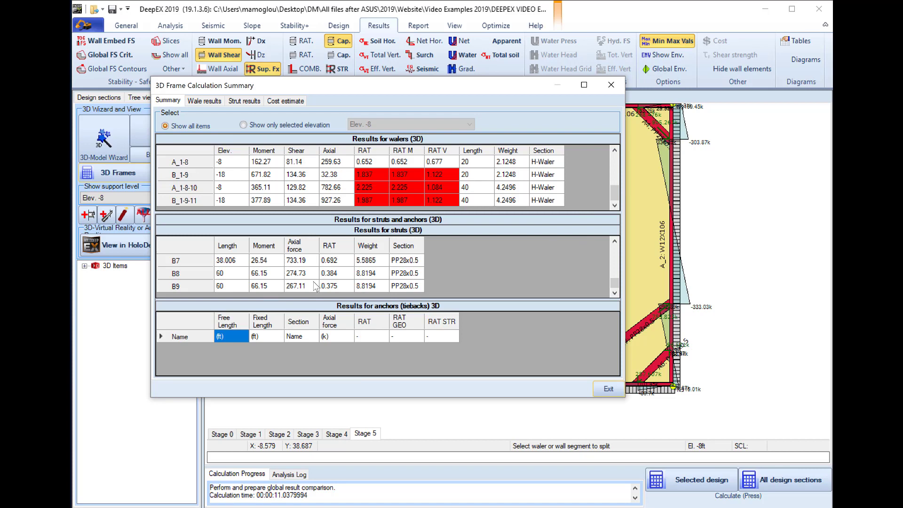
Review the stage-by-stage wale results, including wales B_0 at El. -18 and A_1-8-10 at El. -8
click(193, 103)
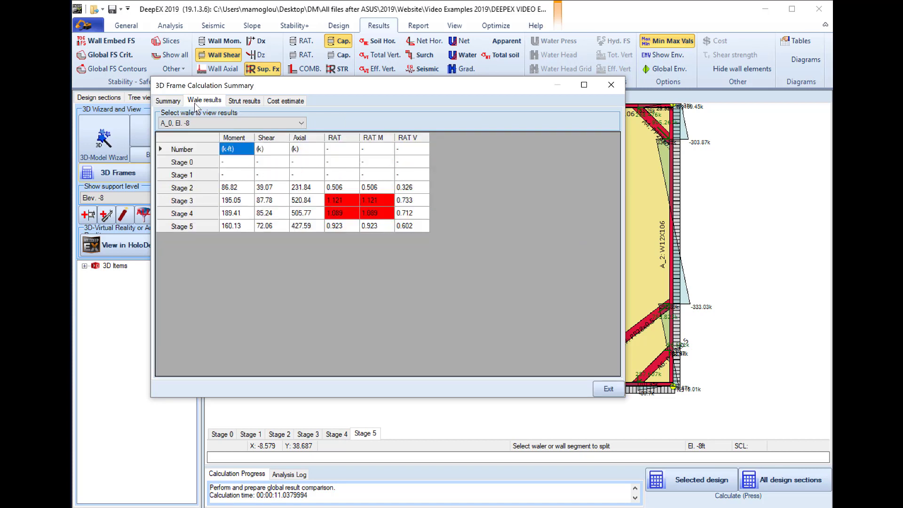
click(234, 123)
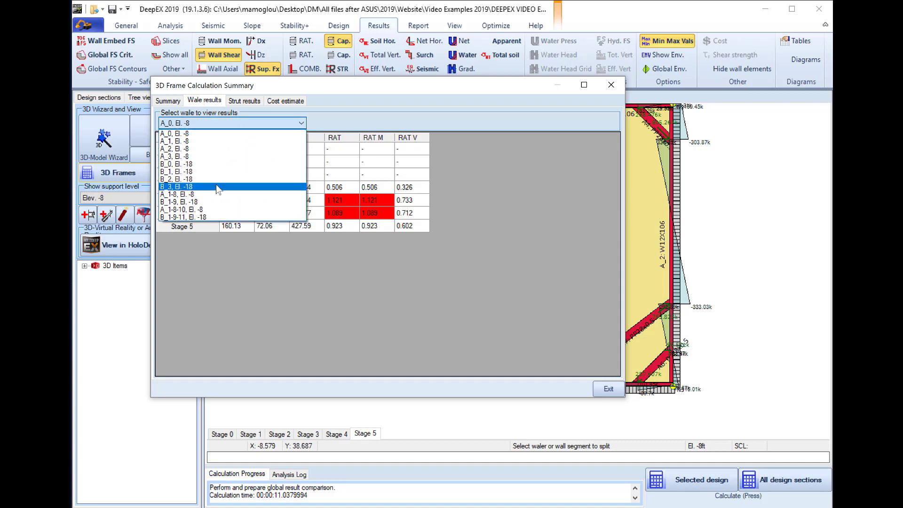
click(197, 164)
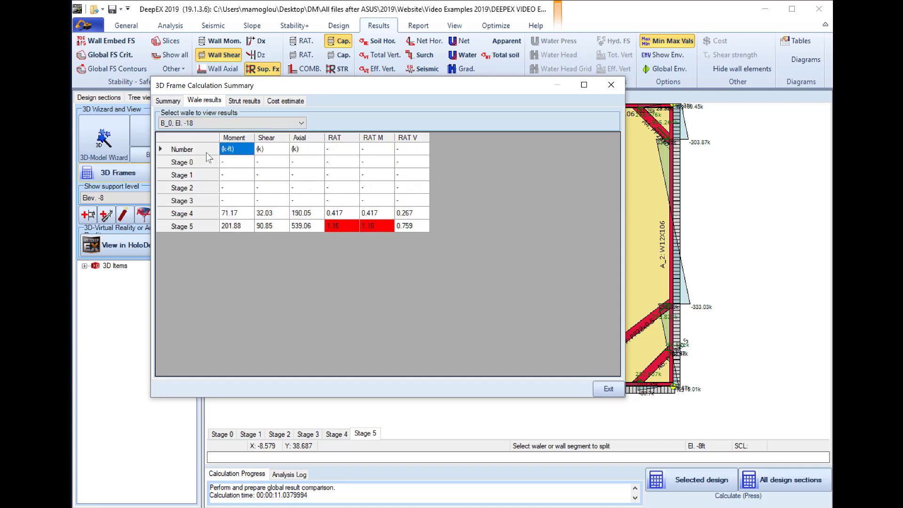
click(211, 122)
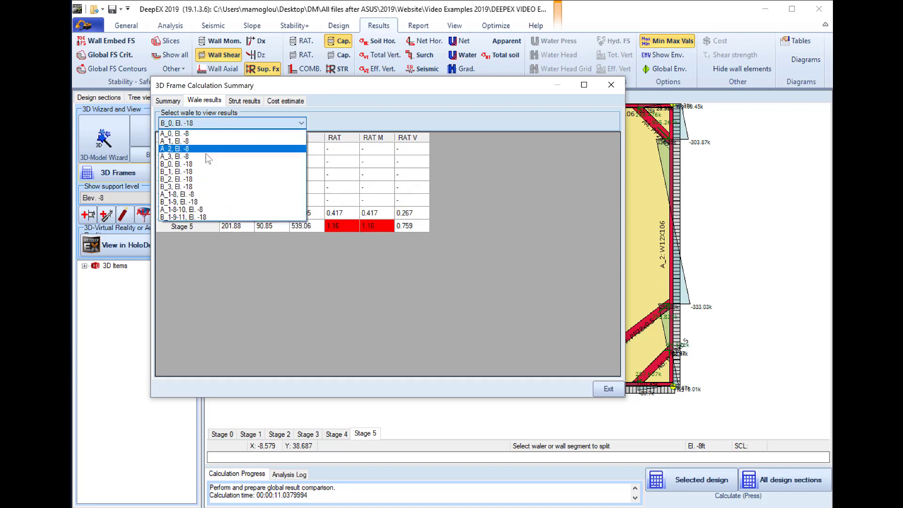
click(198, 209)
Review the stage-by-stage strut results for struts A0, B4 and A6
click(246, 102)
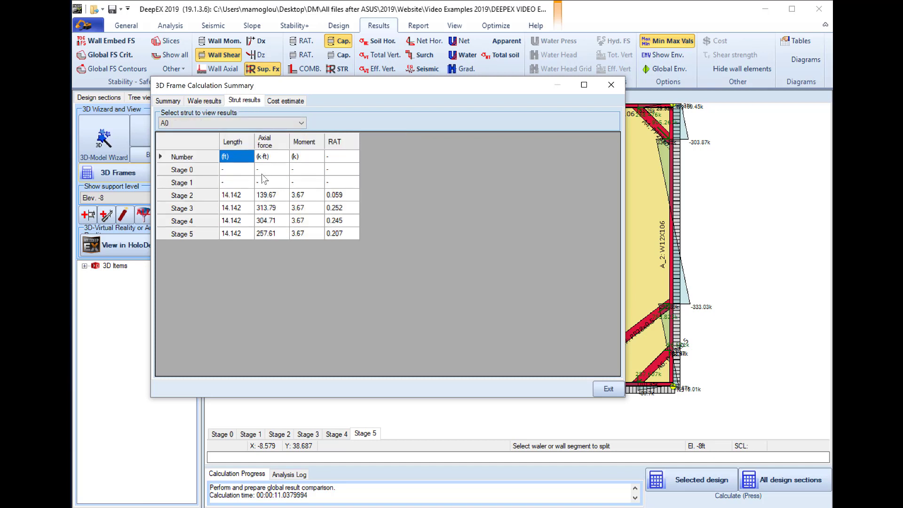
click(227, 124)
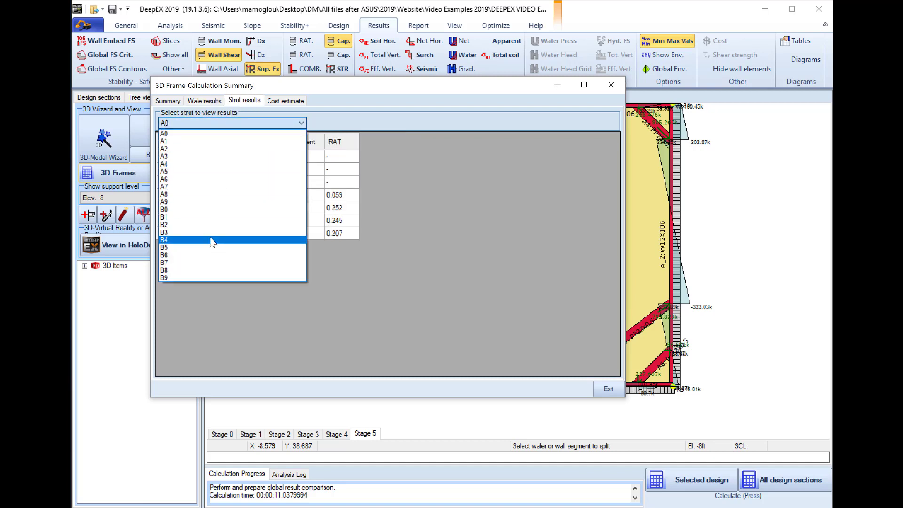
click(213, 239)
click(236, 124)
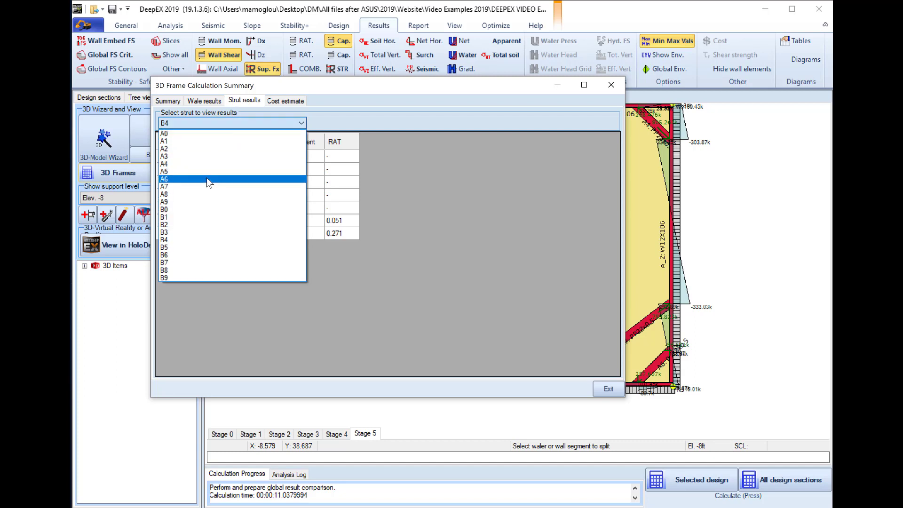
click(207, 177)
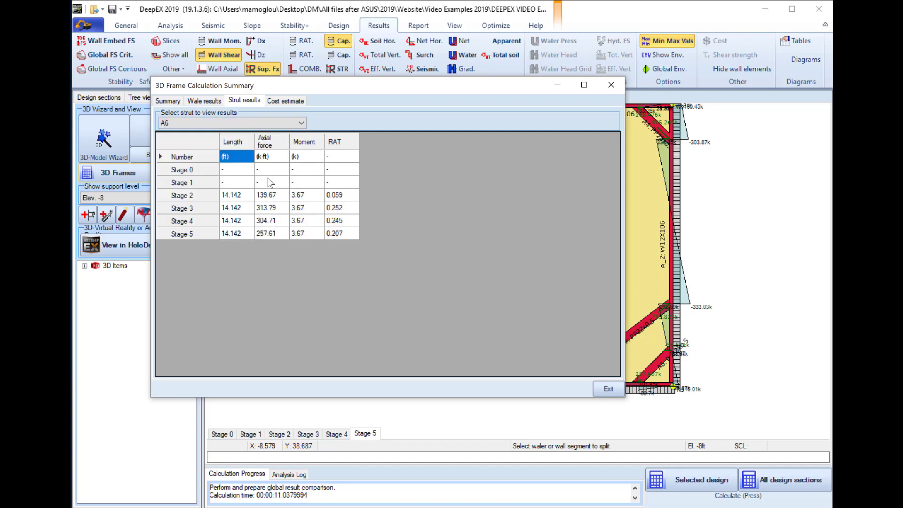
Review the cost estimate by stage and for walls, supports, walers and excavation, and close the calculation summary
click(297, 103)
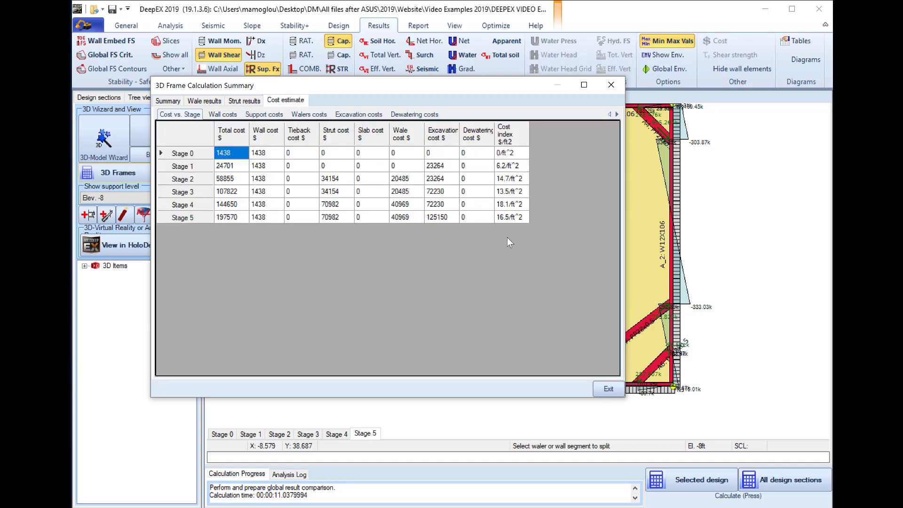
click(236, 114)
click(272, 115)
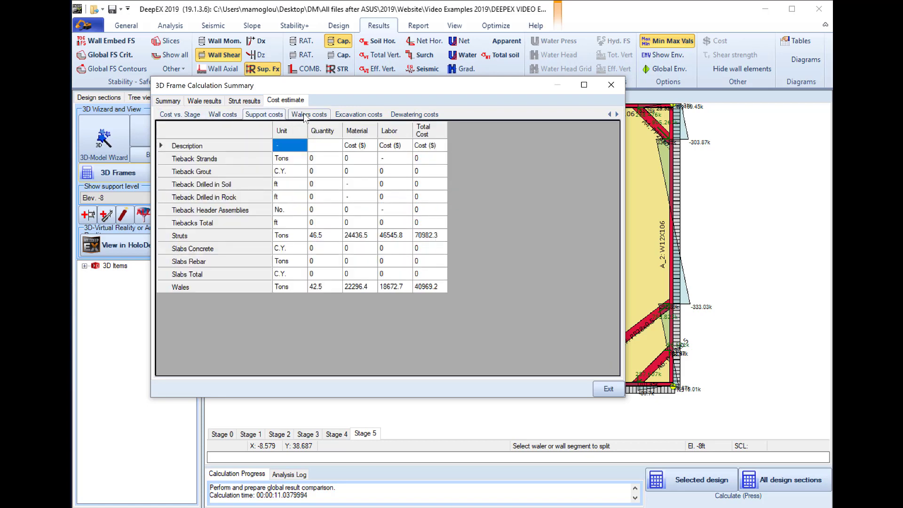
click(303, 117)
click(358, 116)
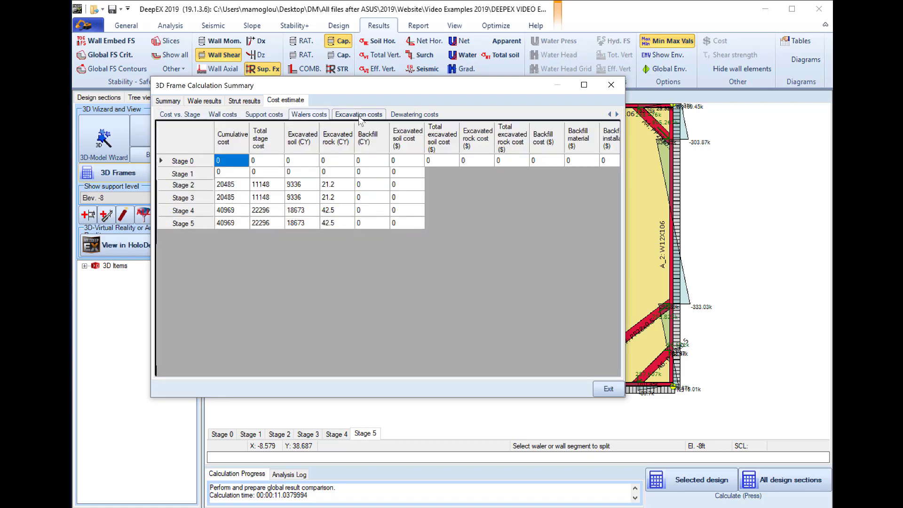
click(608, 389)
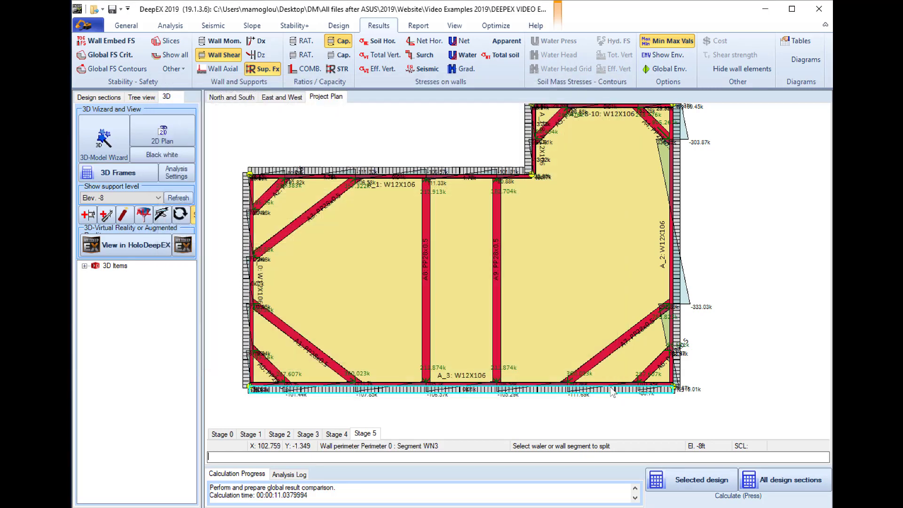
Display the strut capacity ratios on the project plan and show the support level at Elev. -18
click(332, 70)
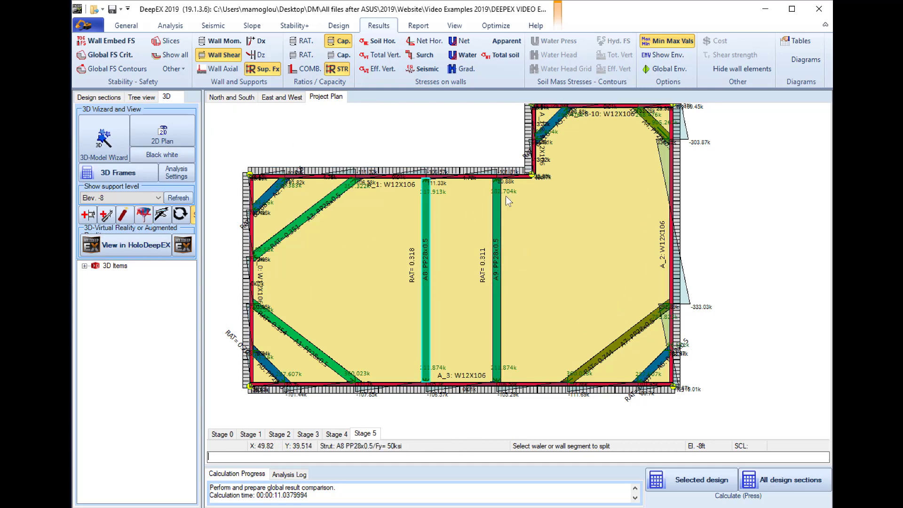
click(118, 197)
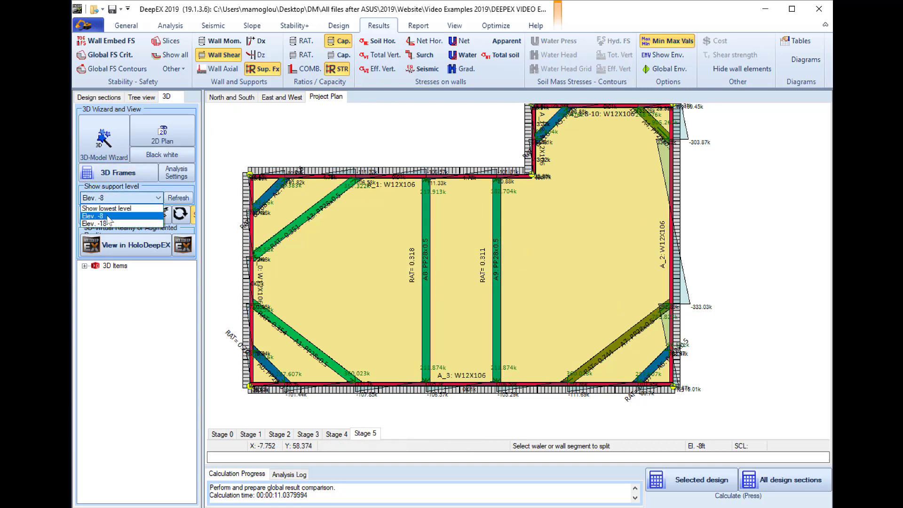
click(108, 215)
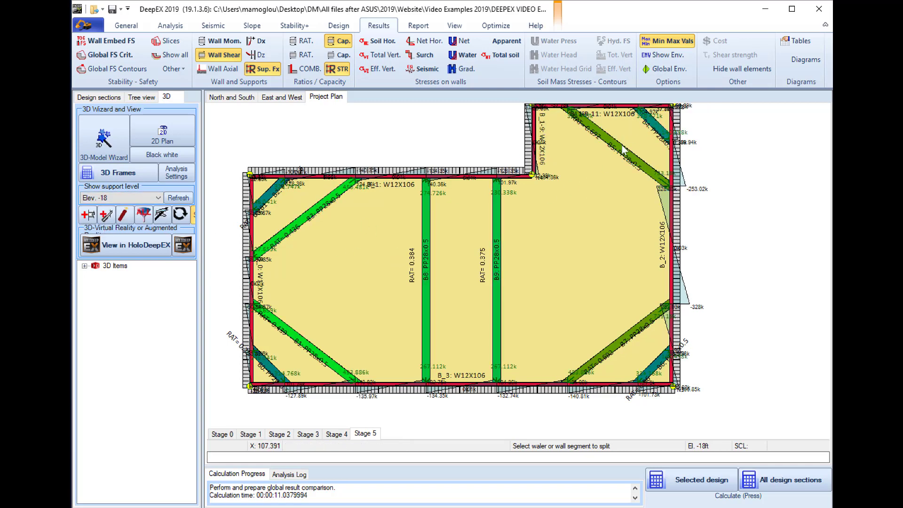
Inspect the properties of corner strut B4 and close them without changes
double_click(654, 132)
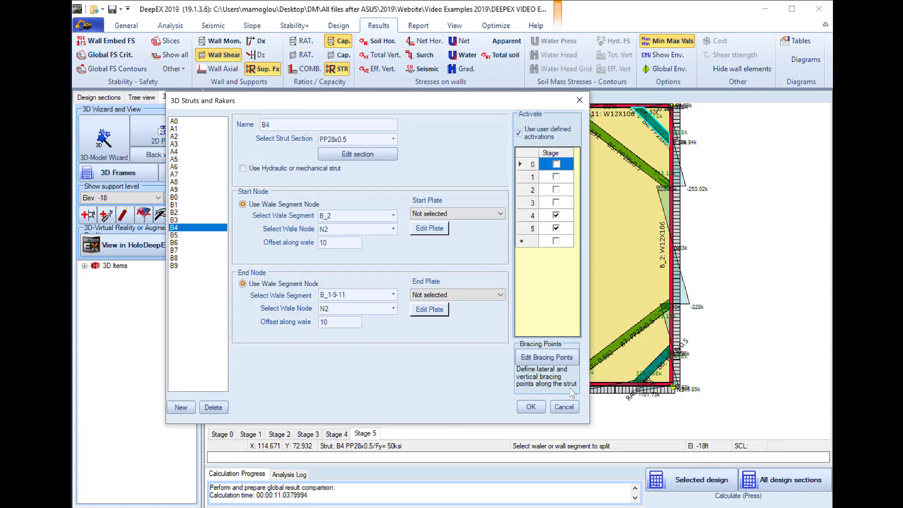
click(564, 407)
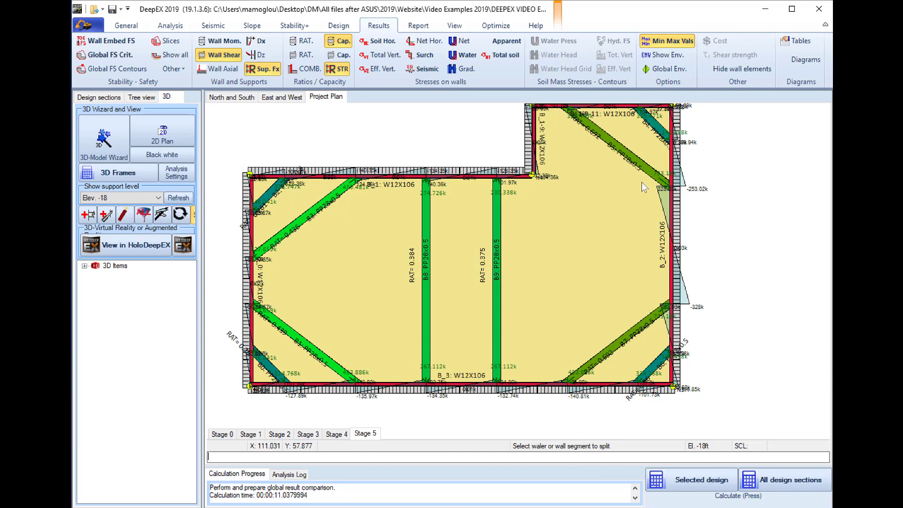
Open the wall perimeter designer for the wall items of segment WN1
scroll(714, 278, down, 2)
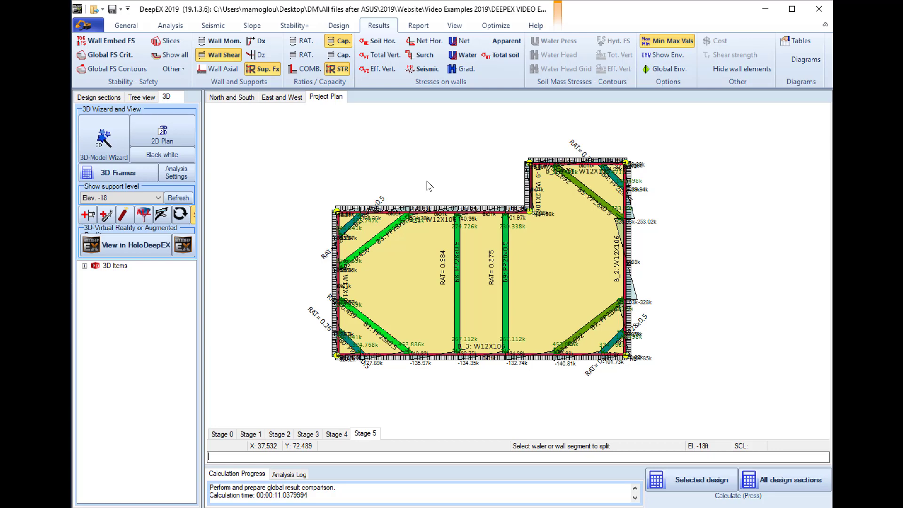
double_click(427, 213)
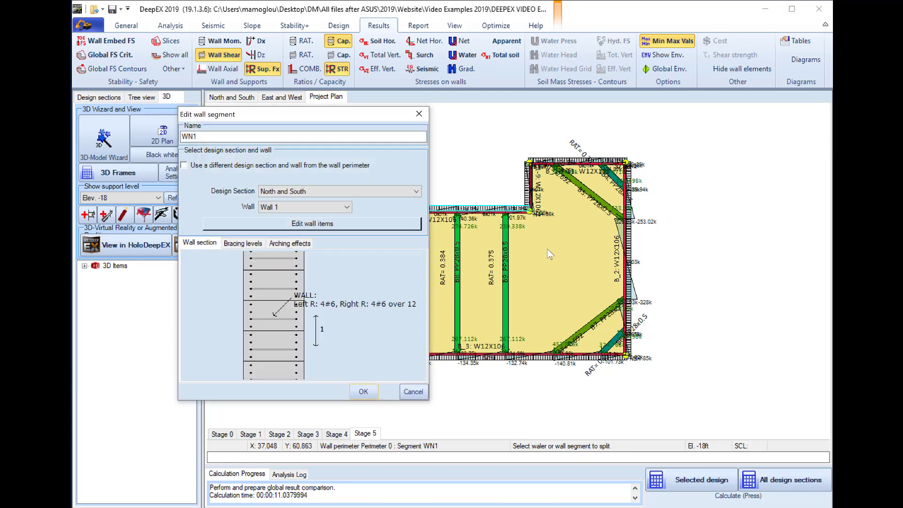
click(314, 224)
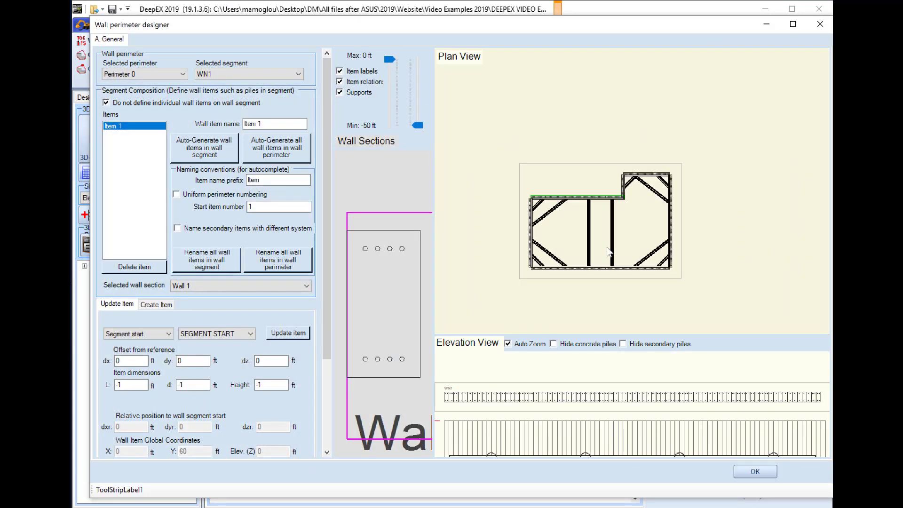
Examine the wall perimeter's plan view and check its DXF export option
scroll(645, 259, up, 5)
scroll(634, 209, down, 2)
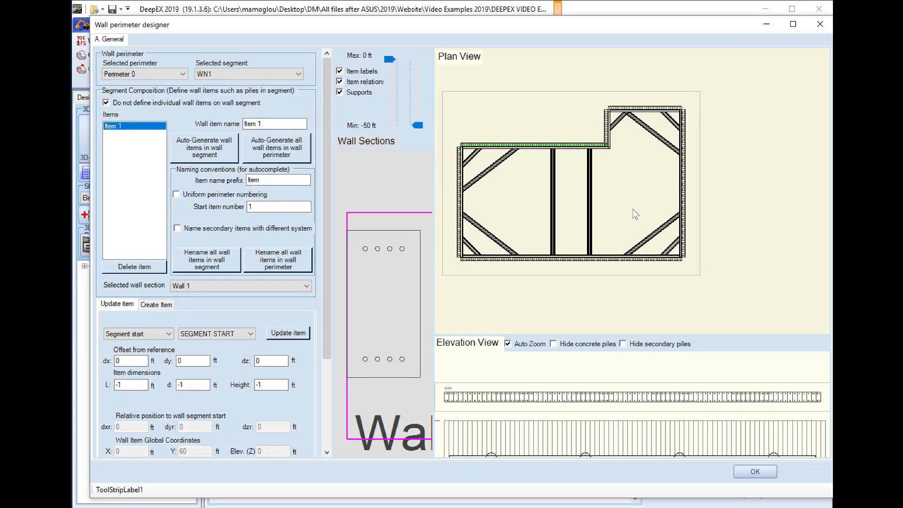
right_click(625, 205)
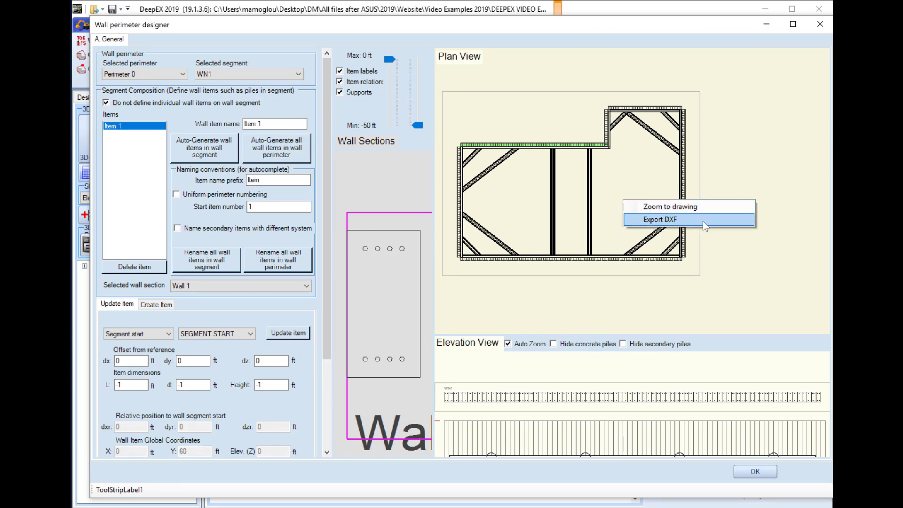
click(759, 149)
scroll(625, 179, down, 2)
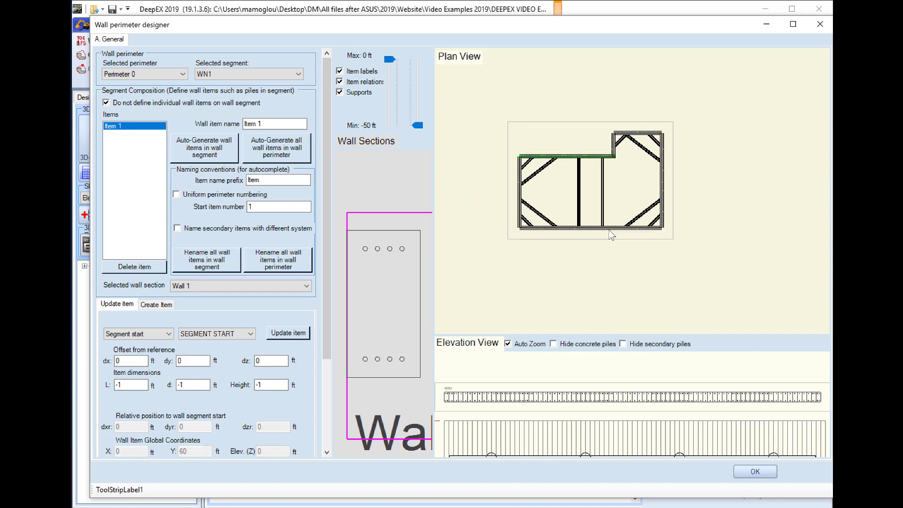
drag(609, 231, 610, 225)
drag(595, 148, 603, 217)
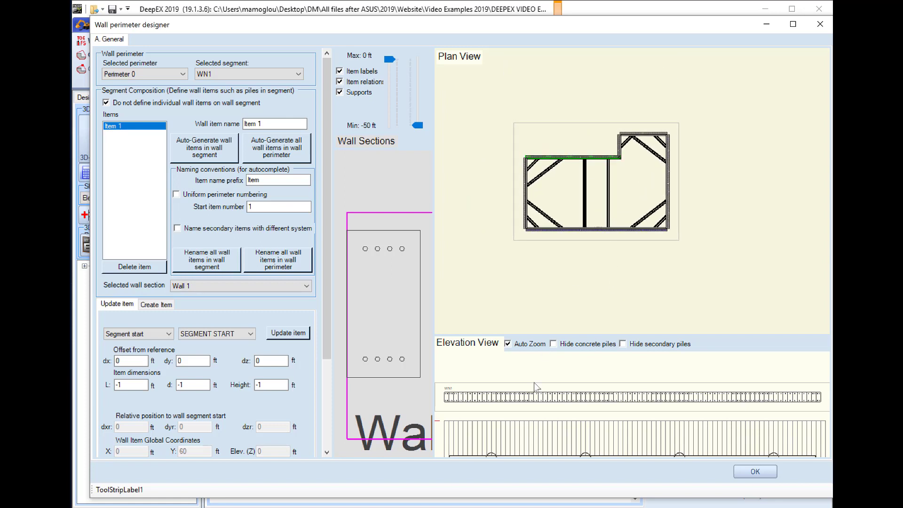
Hide the concrete piles in the elevation view and enlarge the view's area
scroll(557, 381, down, 3)
click(553, 344)
drag(594, 335, 595, 255)
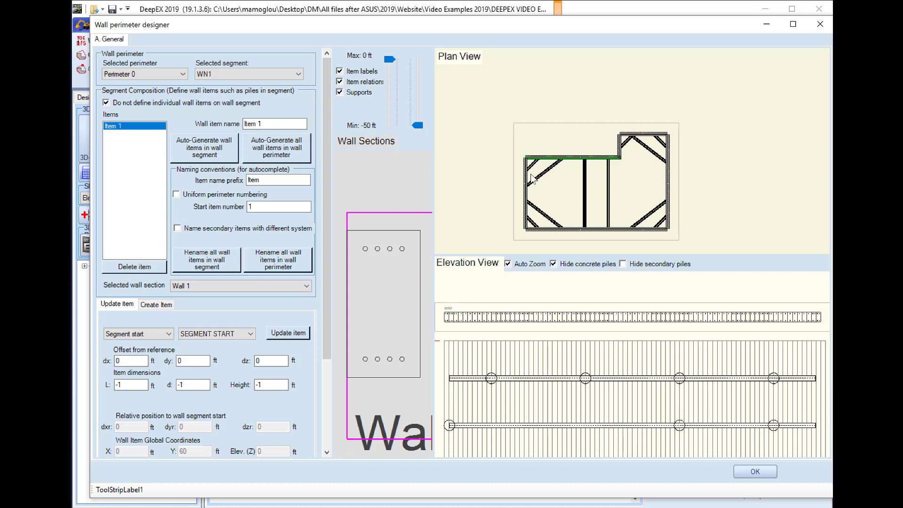
Review the elevations of wall segments WN0 and WN3, check the DXF export option, and close the designer
click(525, 186)
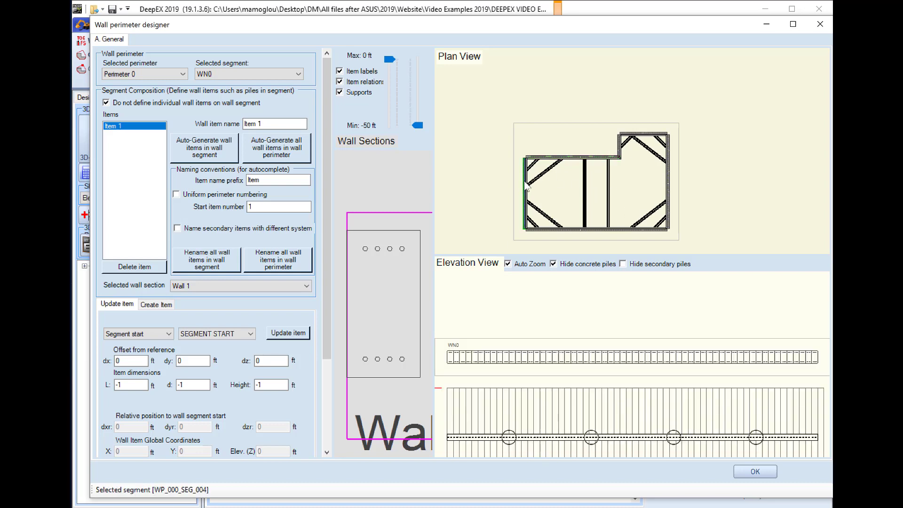
click(555, 231)
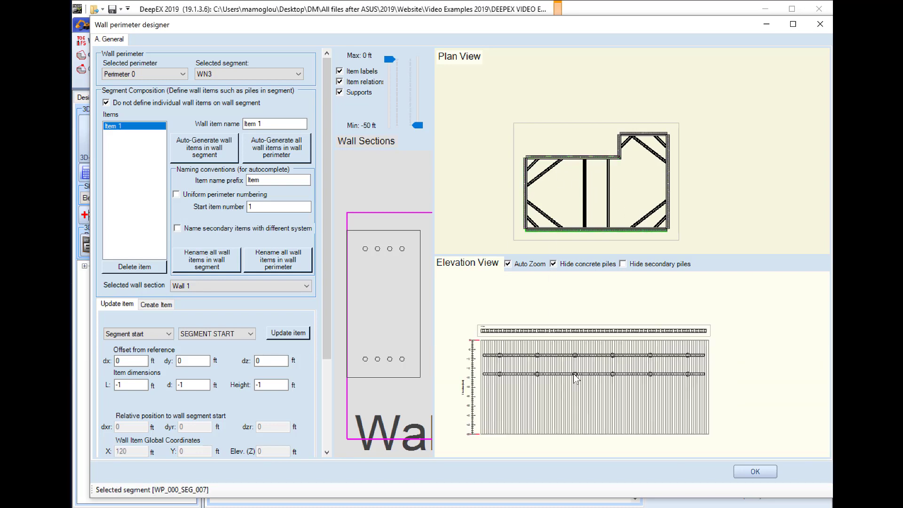
scroll(576, 379, up, 2)
scroll(601, 368, down, 2)
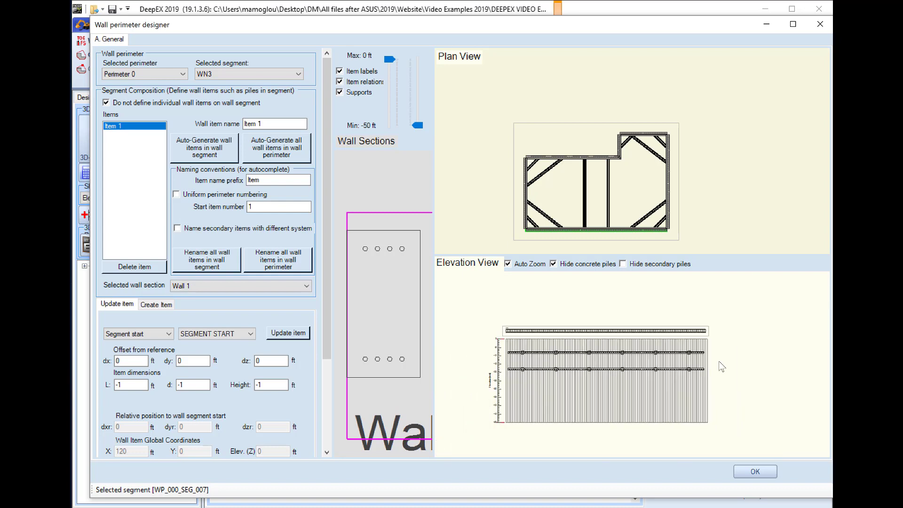
right_click(720, 362)
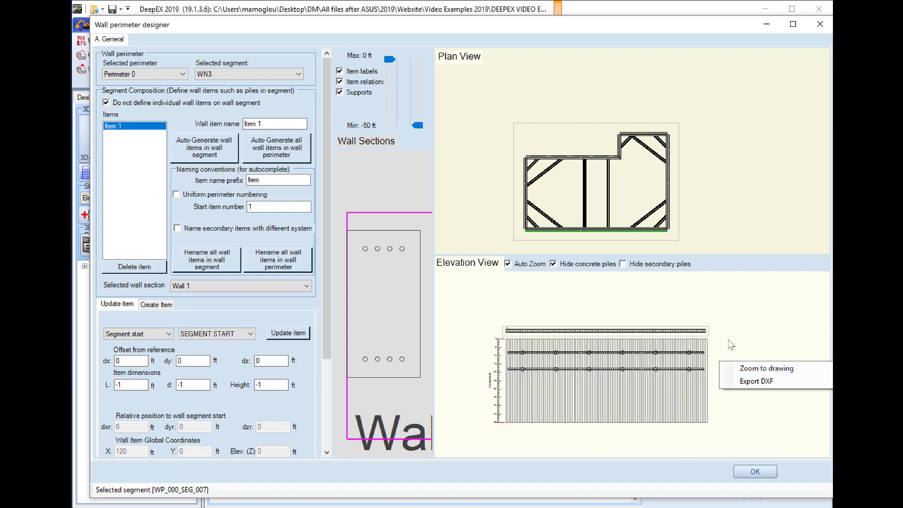
click(715, 314)
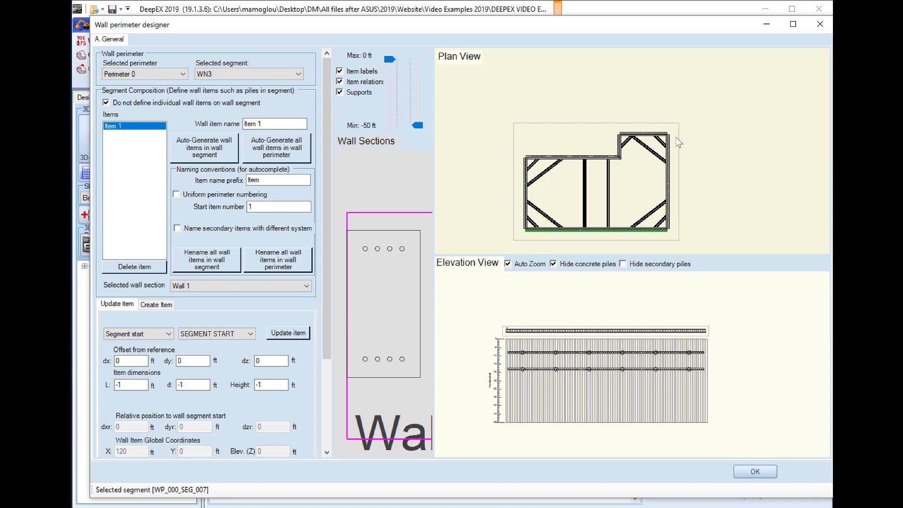
click(819, 24)
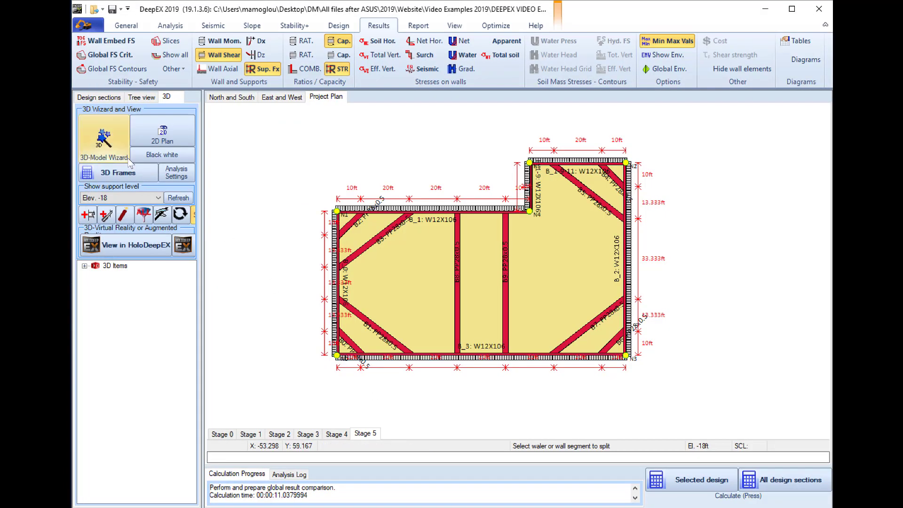